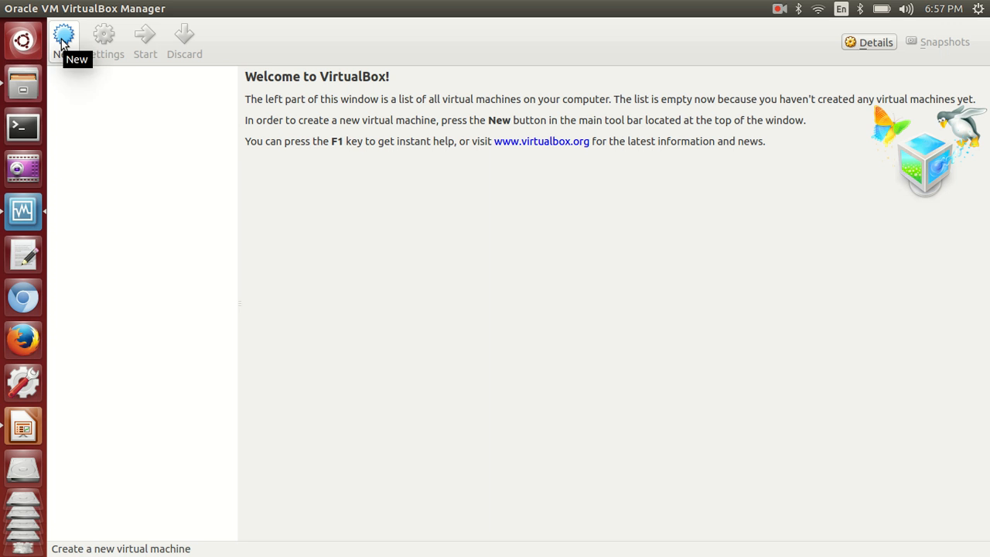
# Step: Create a new virtual machine with the chosen name, type Linux and version Ubuntu (64 bit)
pyautogui.click(62, 44)
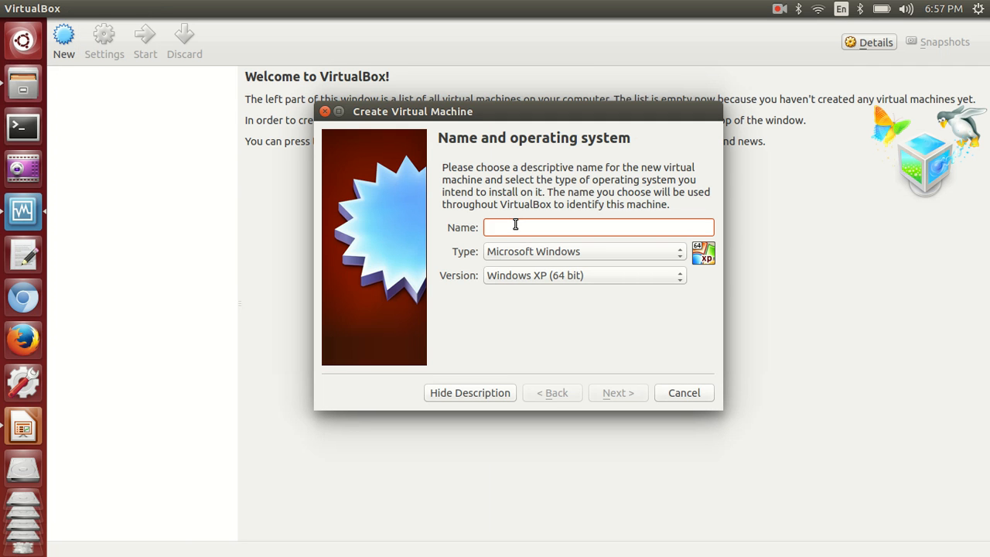
pyautogui.write('kalyan')
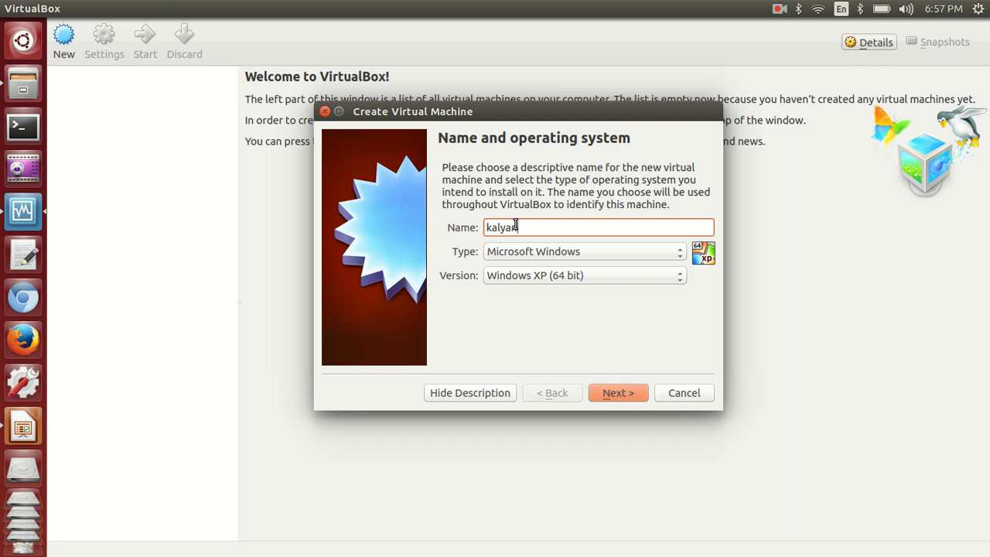
pyautogui.write('_ub')
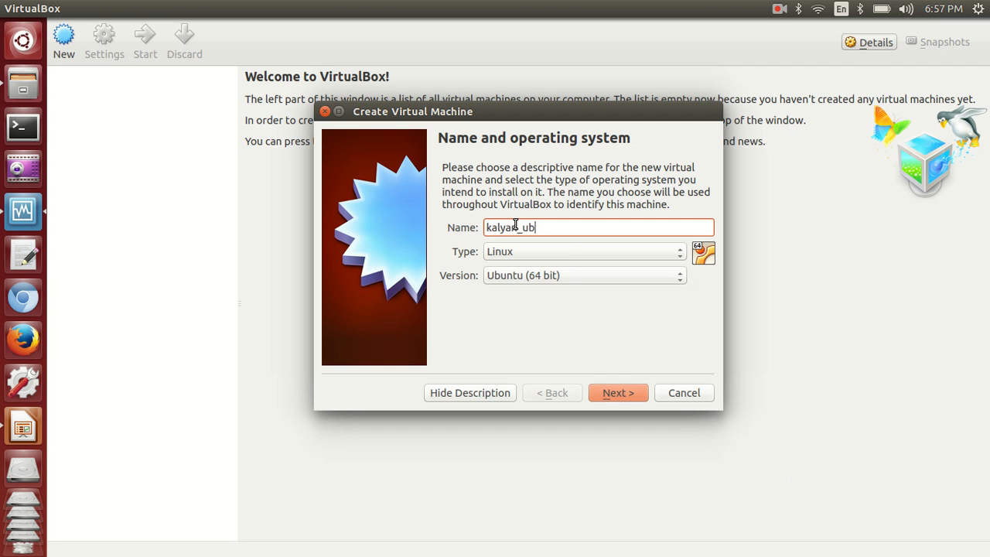
pyautogui.write('untu')
pyautogui.click(520, 252)
pyautogui.click(546, 252)
pyautogui.click(488, 278)
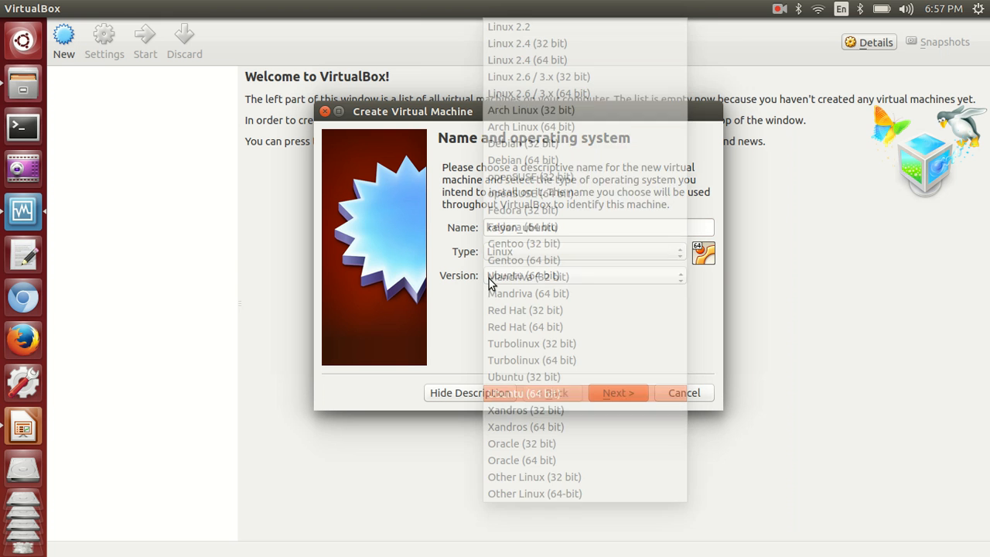
pyautogui.click(535, 388)
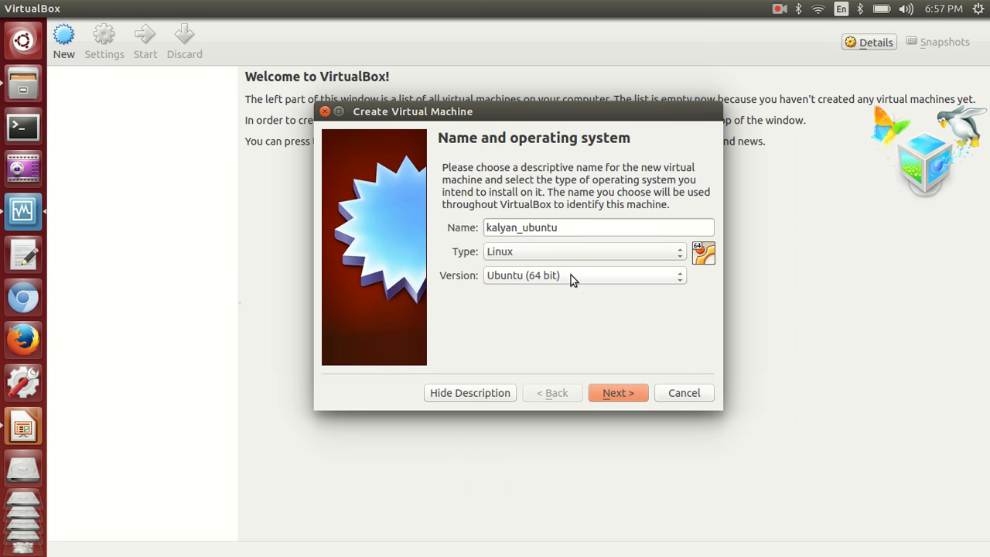
# Step: Raise the virtual machine's memory size from 512 MB to 2048 MB
pyautogui.click(617, 398)
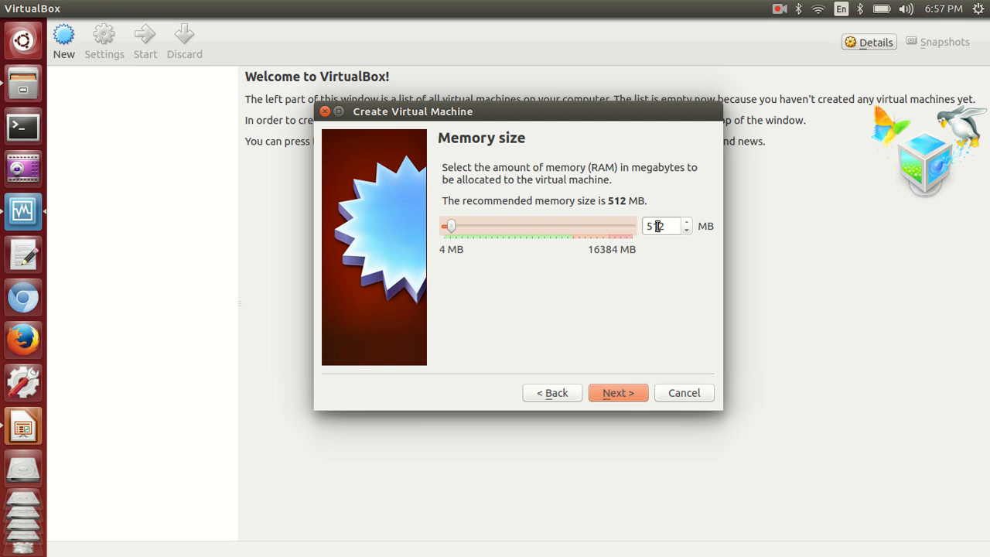
pyautogui.click(657, 226)
pyautogui.doubleClick(657, 226)
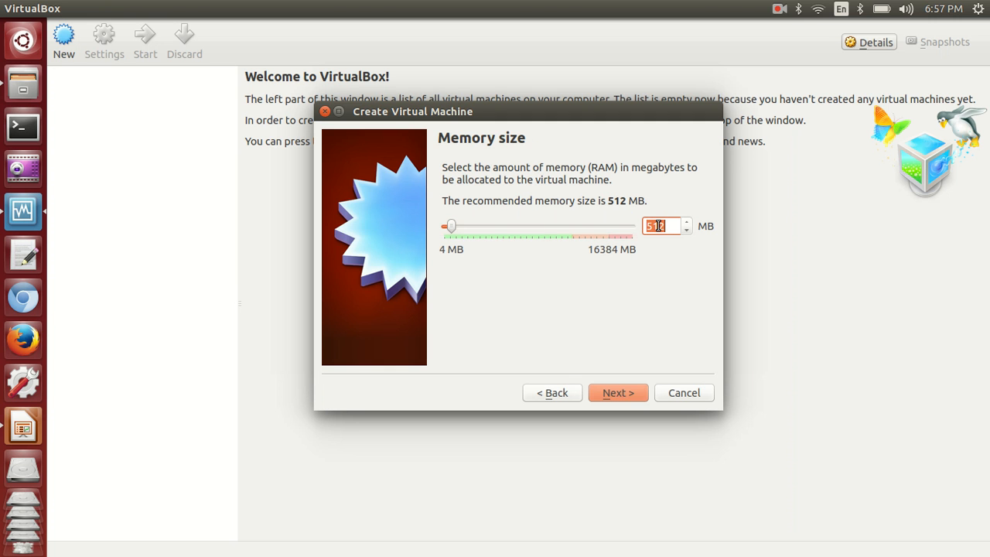
pyautogui.write('2048')
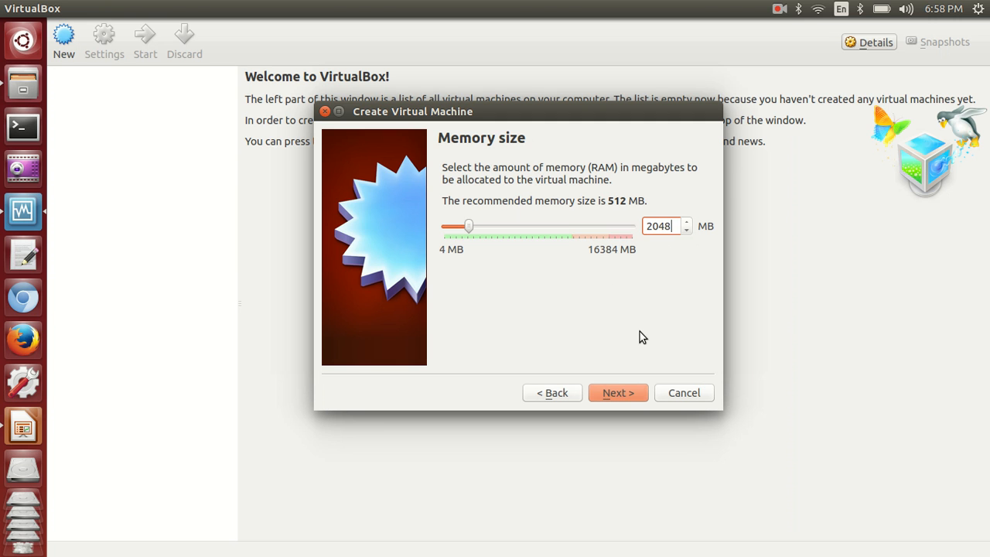
pyautogui.click(624, 398)
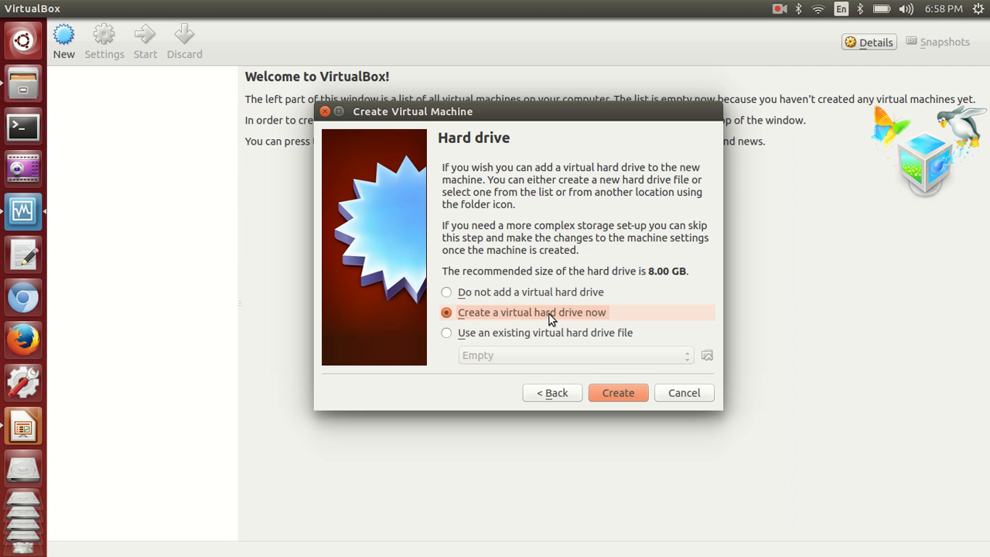
# Step: Choose to create a new virtual hard drive now
pyautogui.click(611, 395)
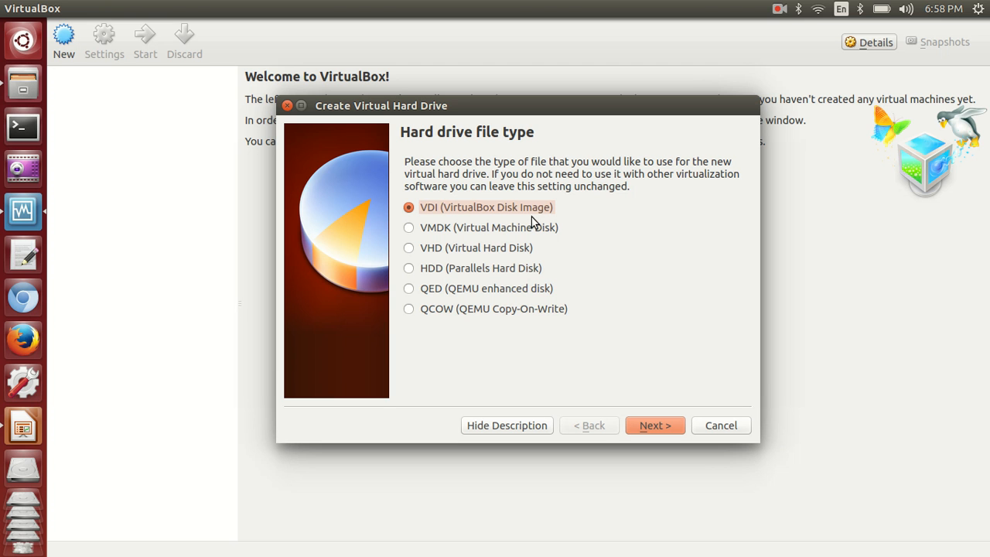
# Step: Keep the VDI type and dynamic allocation, and enter 15 GB as the disk size
pyautogui.click(656, 427)
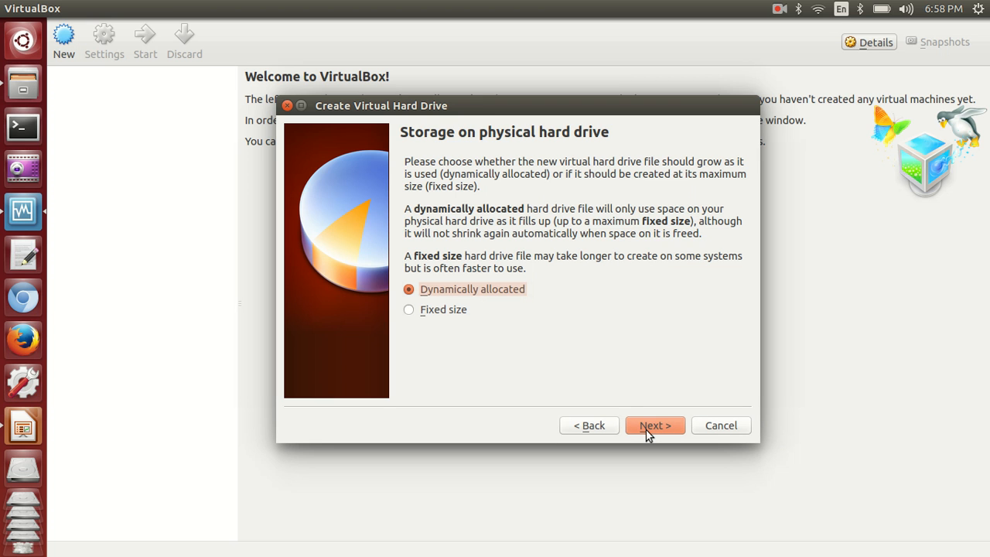
pyautogui.click(648, 424)
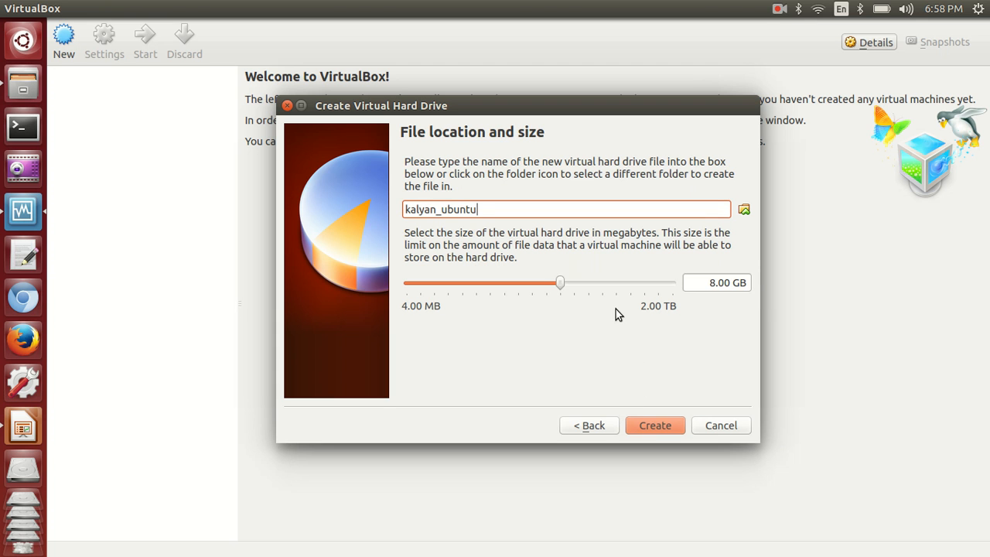
pyautogui.doubleClick(713, 284)
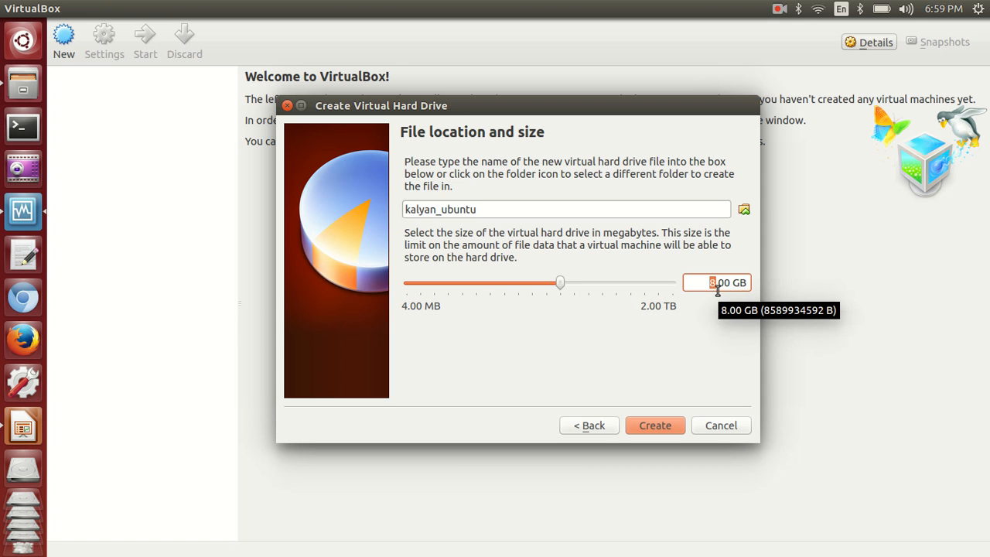
pyautogui.write('15')
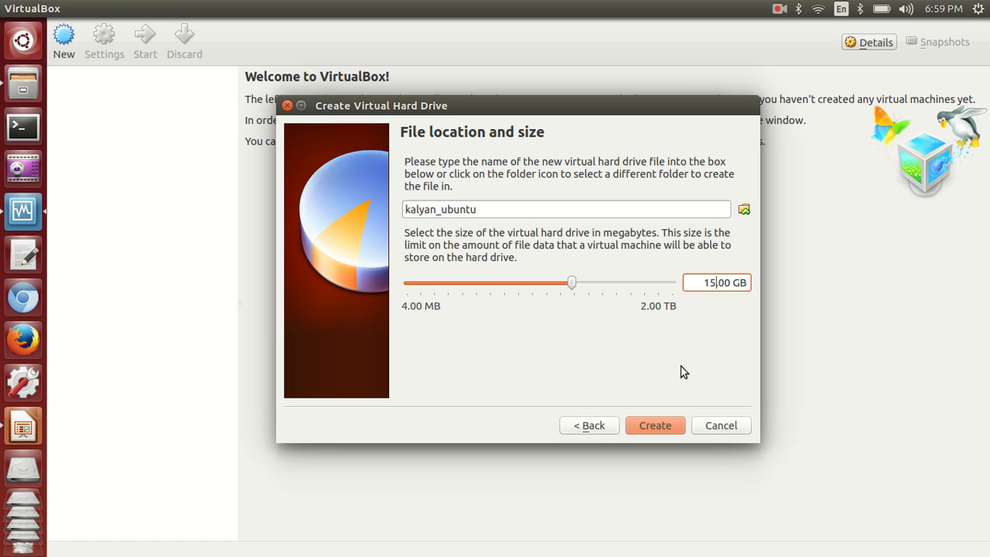
# Step: Create the Ubuntu machine with its 15 GB disk and start it
pyautogui.click(659, 425)
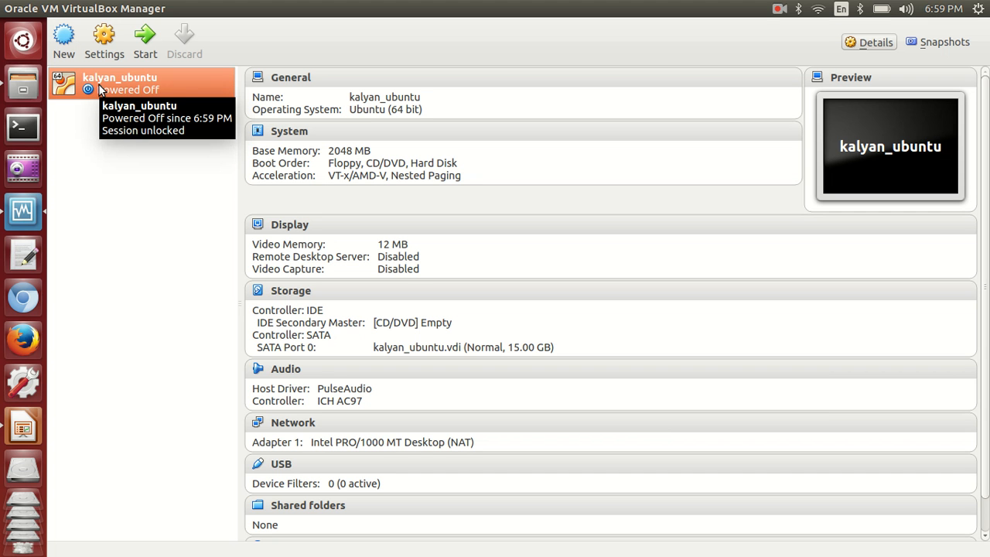
pyautogui.click(137, 44)
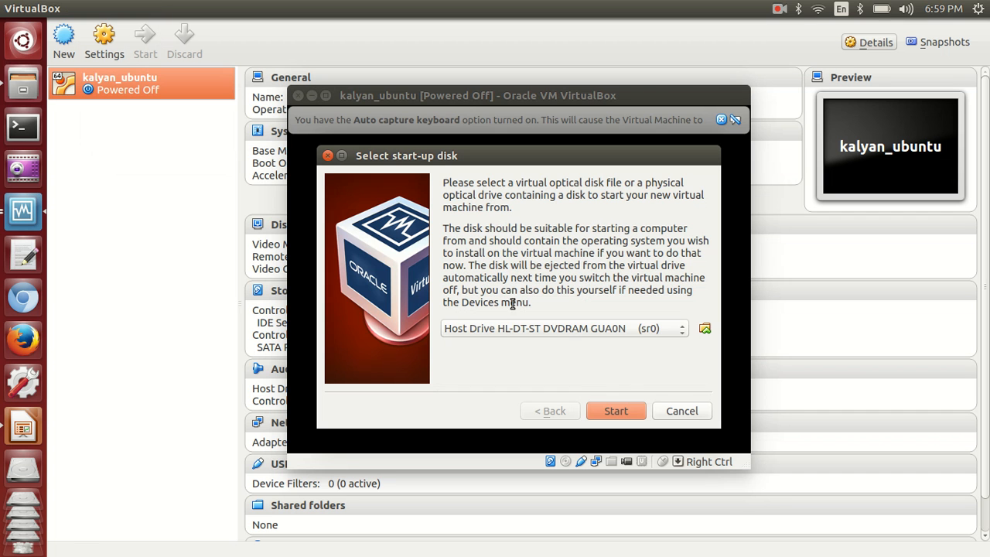
# Step: Pick ubuntu-12.04.2-desktop-amd64.iso from Desktop > training > ubuntu as the start-up disk
pyautogui.click(705, 330)
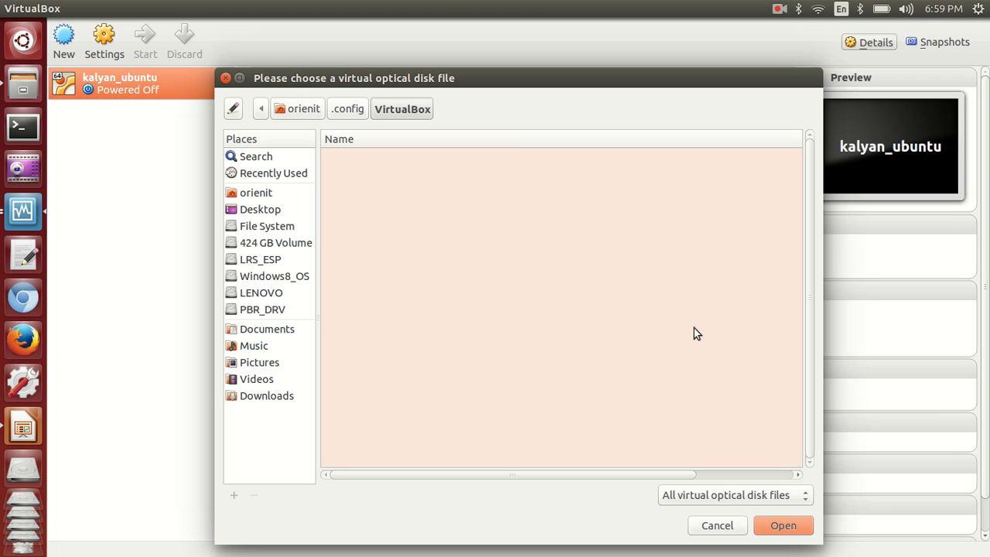
pyautogui.click(268, 211)
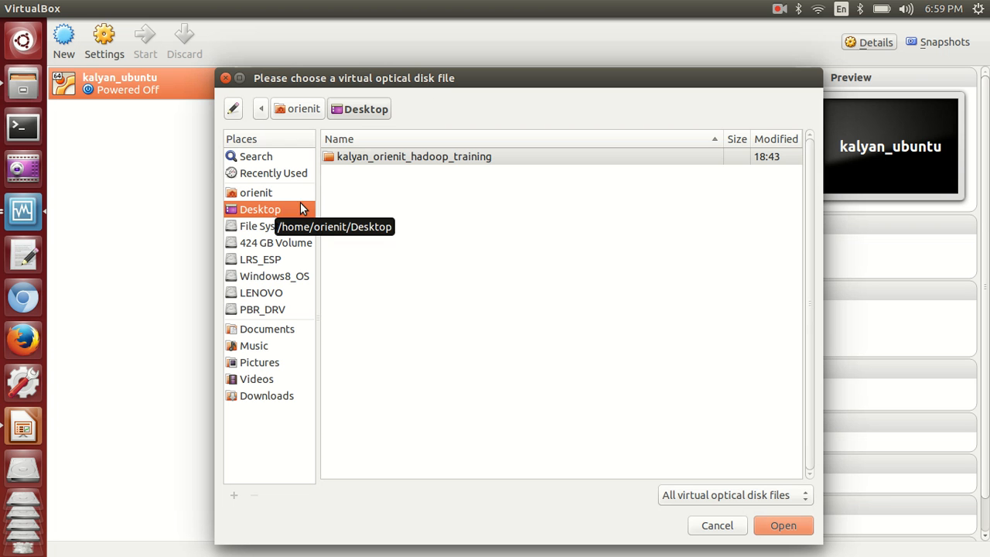
pyautogui.click(363, 160)
pyautogui.doubleClick(363, 160)
pyautogui.doubleClick(372, 420)
pyautogui.click(781, 525)
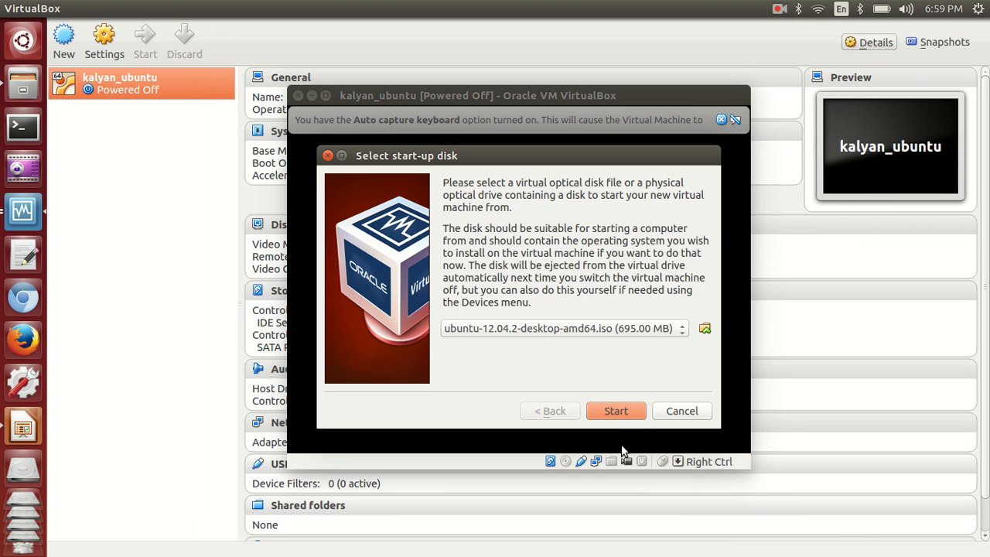
# Step: Boot from the Ubuntu disc, dismiss the mouse and keyboard notices, and choose Install Ubuntu
pyautogui.click(615, 413)
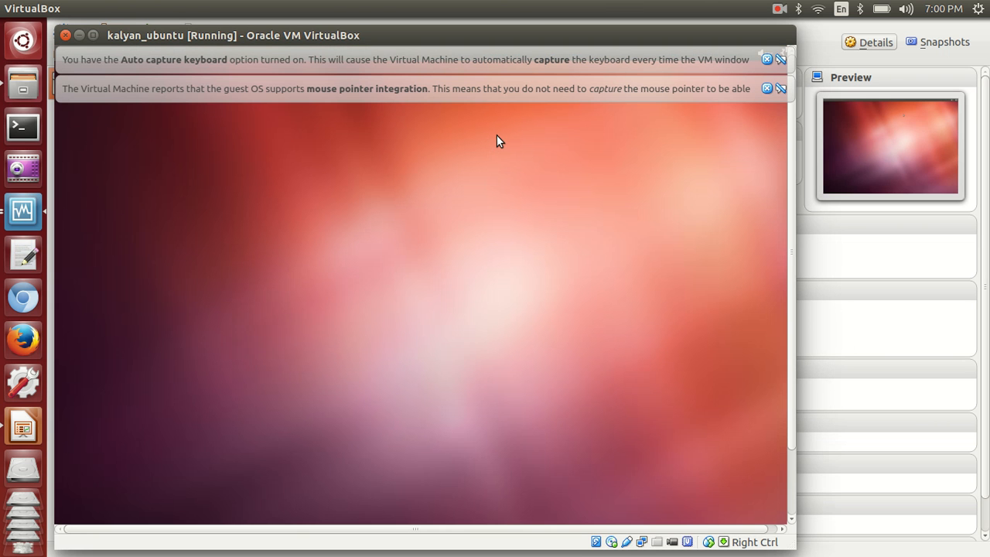
pyautogui.click(766, 88)
pyautogui.click(767, 59)
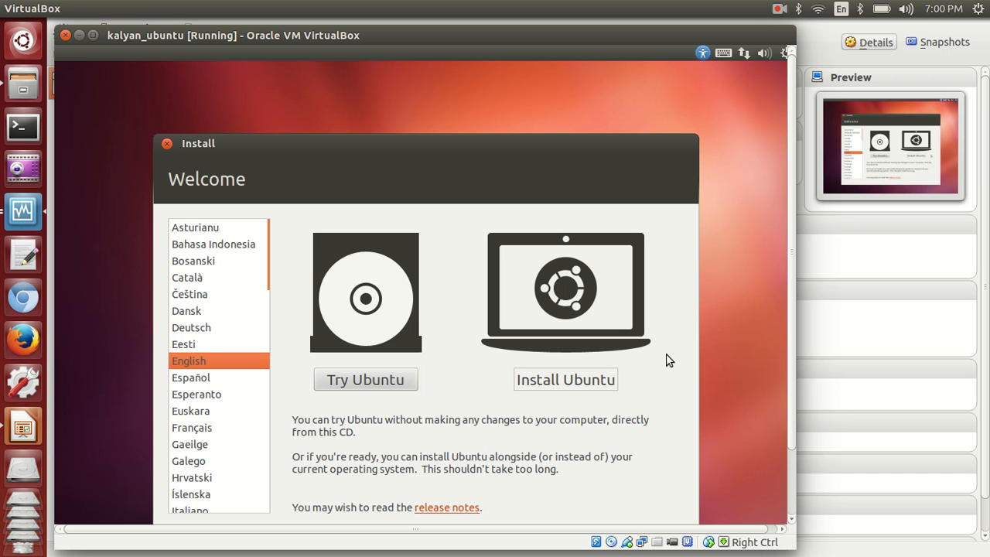
pyautogui.click(582, 379)
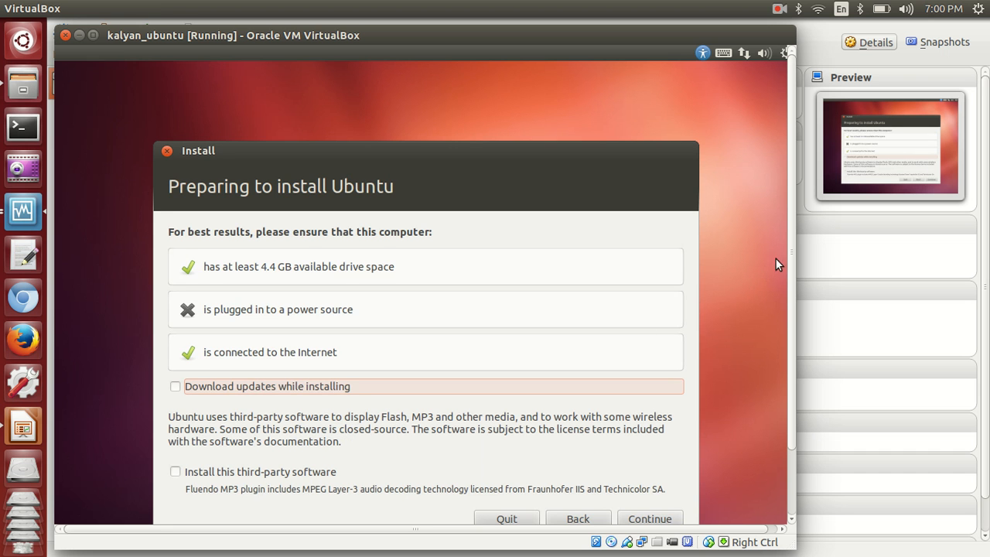
pyautogui.moveTo(795, 249); pyautogui.dragTo(792, 334)
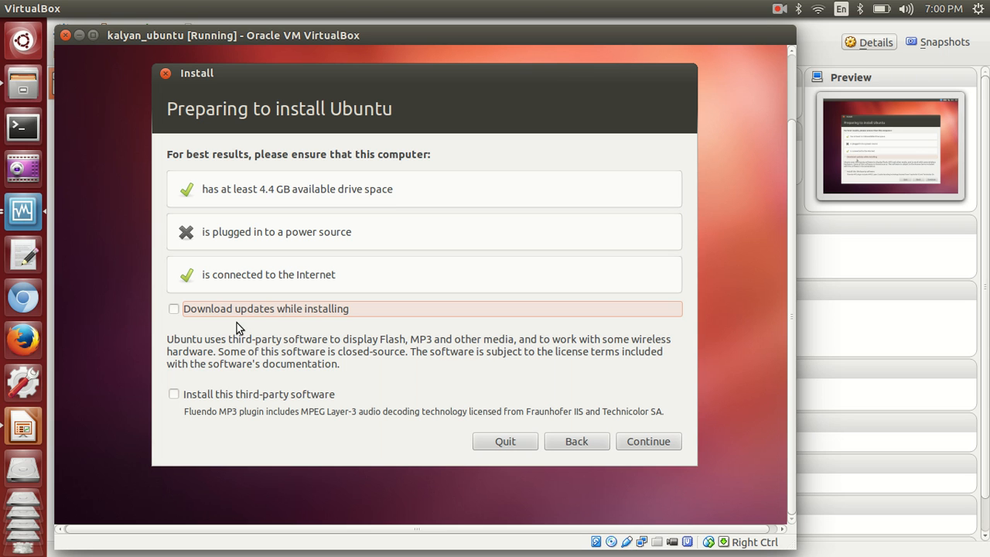
# Step: Pass the checklist, keep 'Erase disk and install Ubuntu', and install on the 16.1 GB disk
pyautogui.click(648, 442)
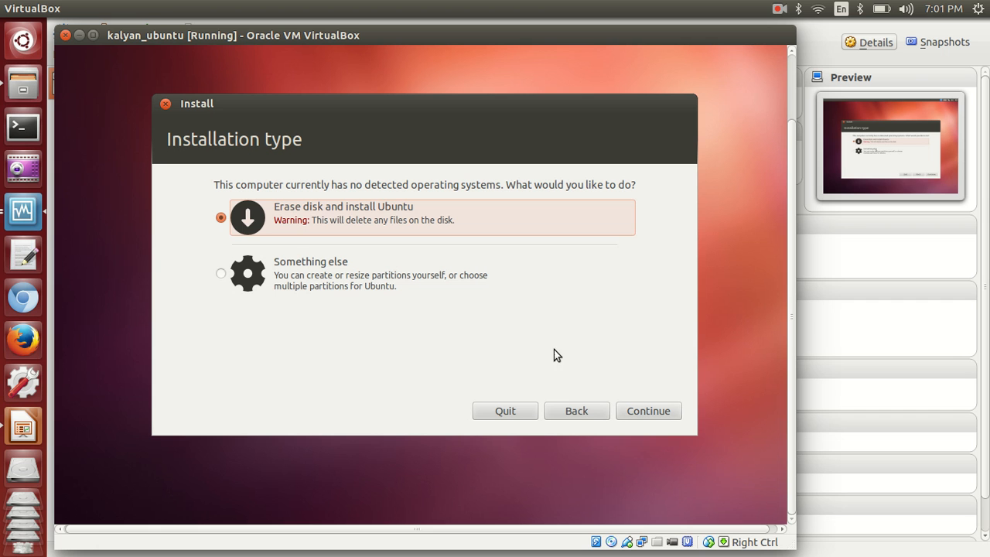
pyautogui.click(649, 409)
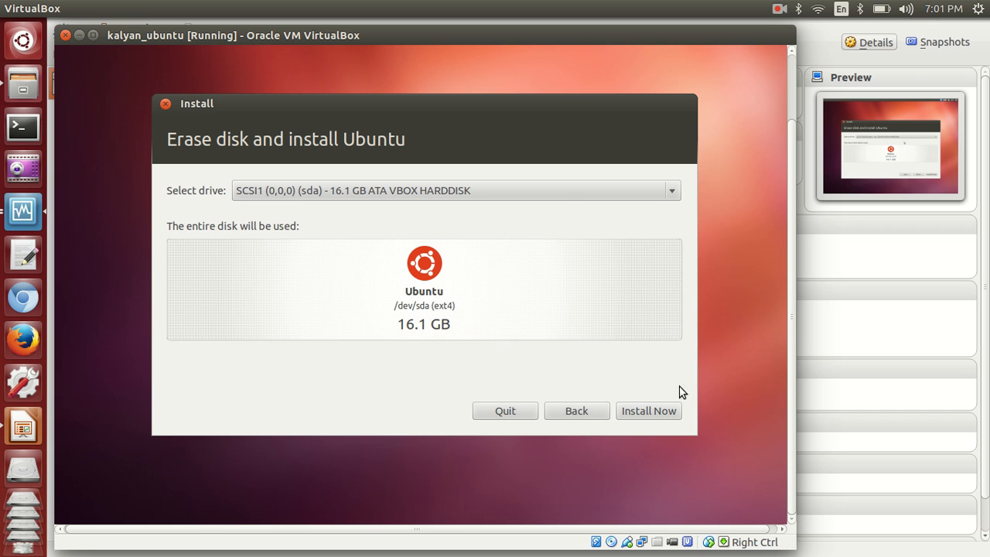
pyautogui.click(658, 411)
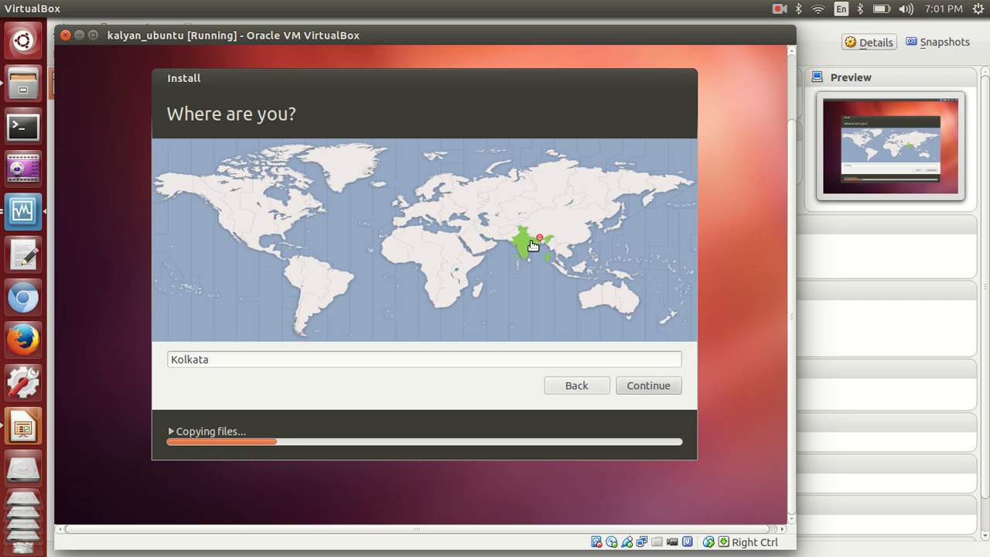
# Step: Accept Kolkata and the English (US) keyboard, then enter the user's name, computer name and password twice
pyautogui.click(648, 391)
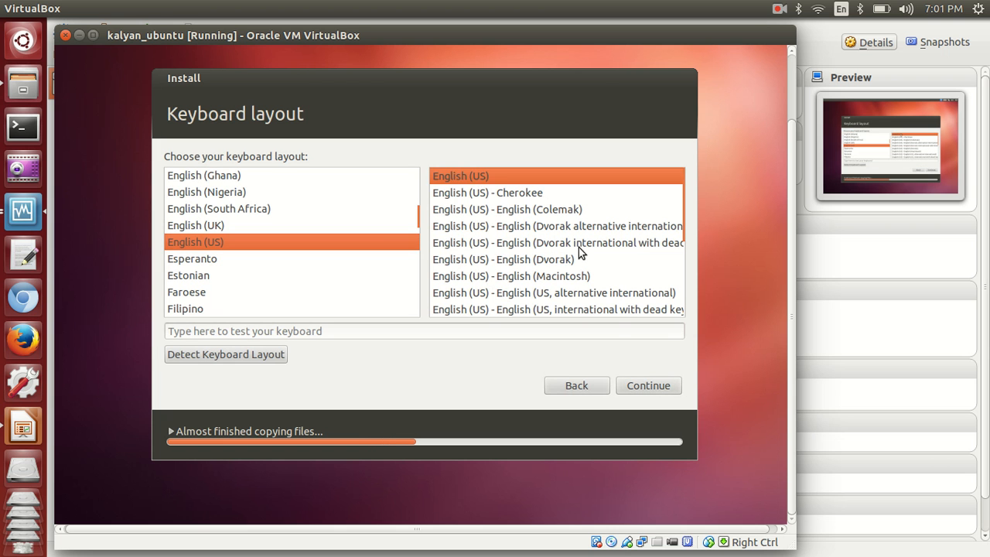
pyautogui.click(648, 386)
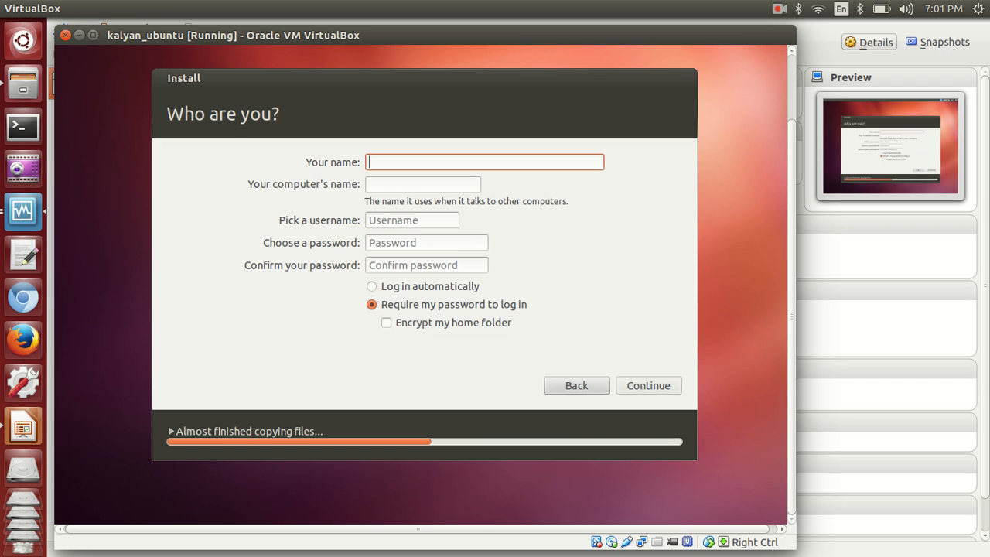
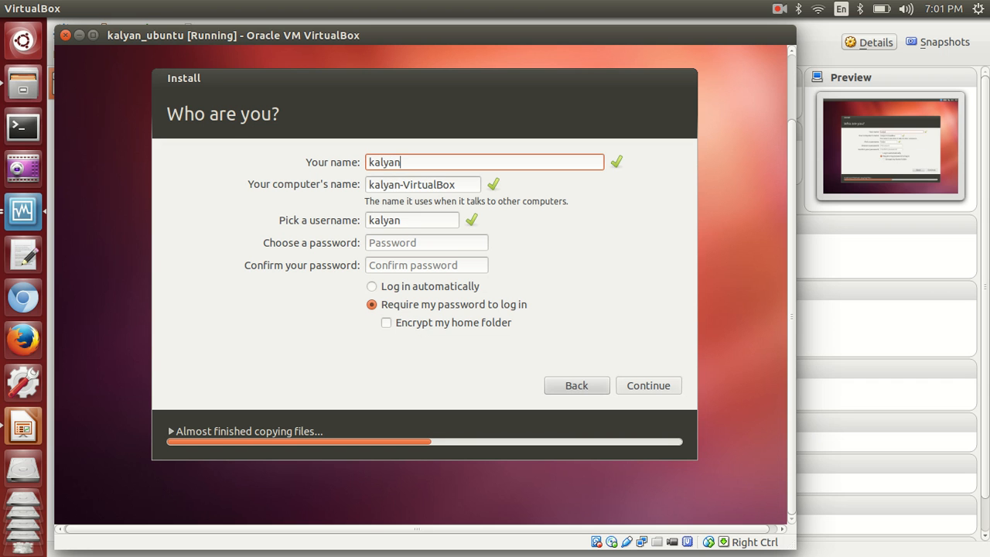
pyautogui.press('Tab')
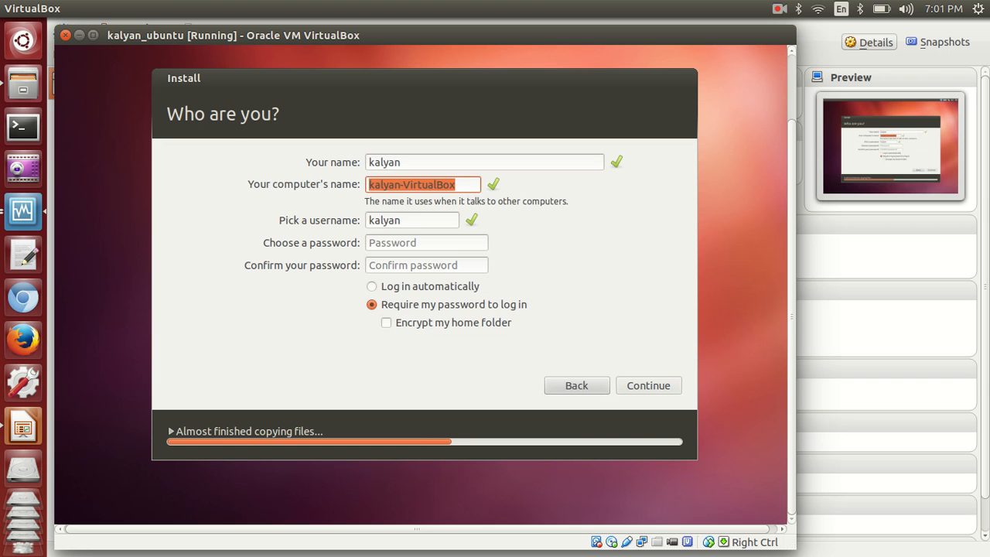
pyautogui.press('Tab')
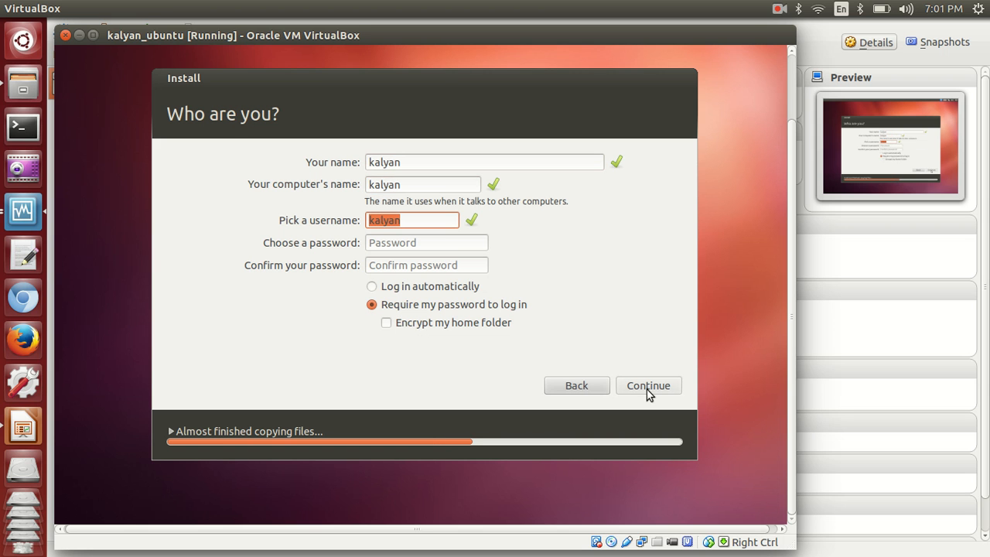
pyautogui.press('Tab')
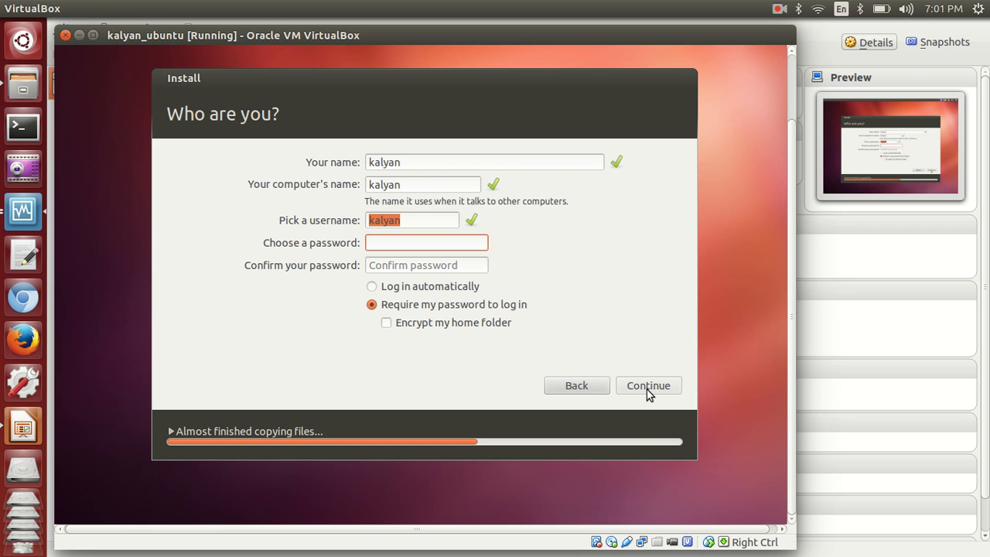
pyautogui.press('Tab')
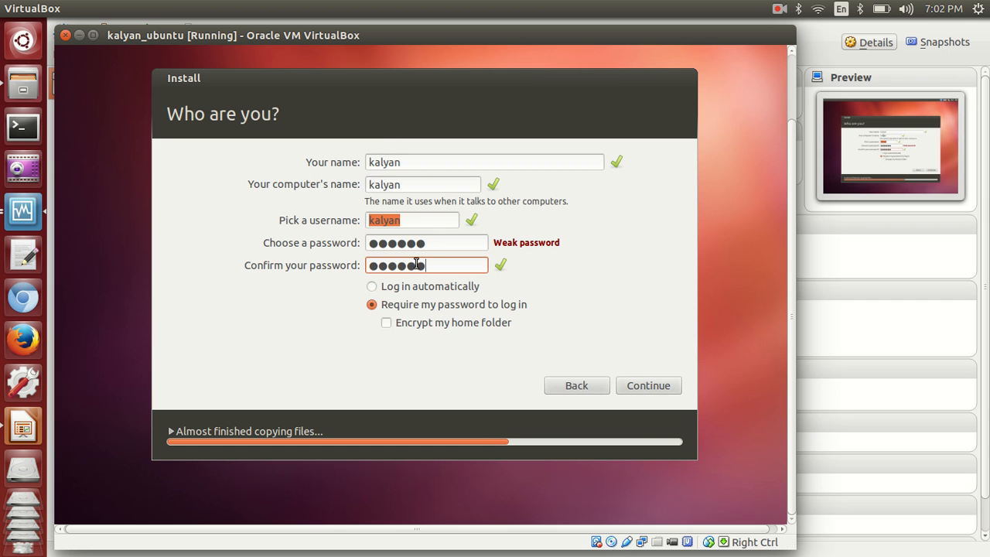
# Step: Confirm the account details, expand the detailed installation log, and wait for installation to finish
pyautogui.click(643, 386)
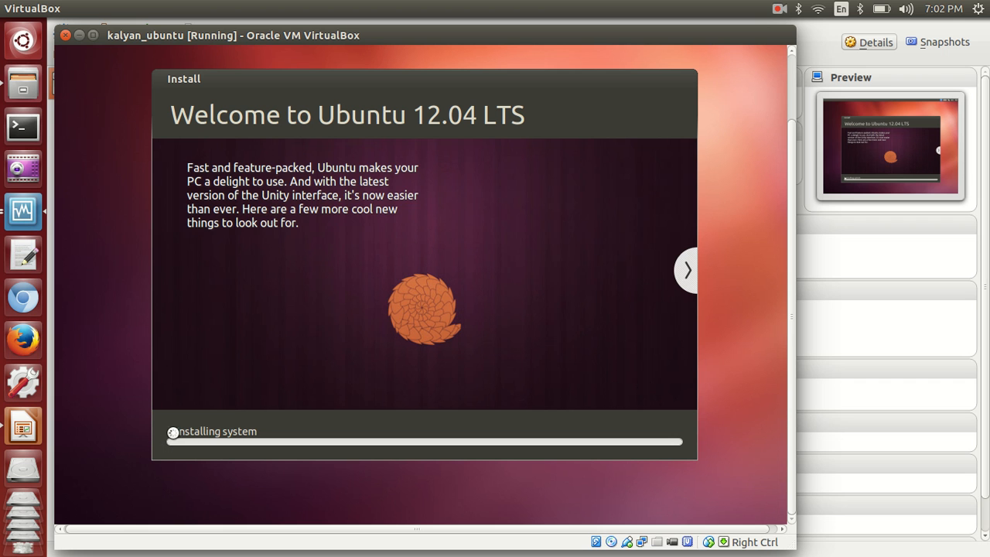
pyautogui.click(173, 431)
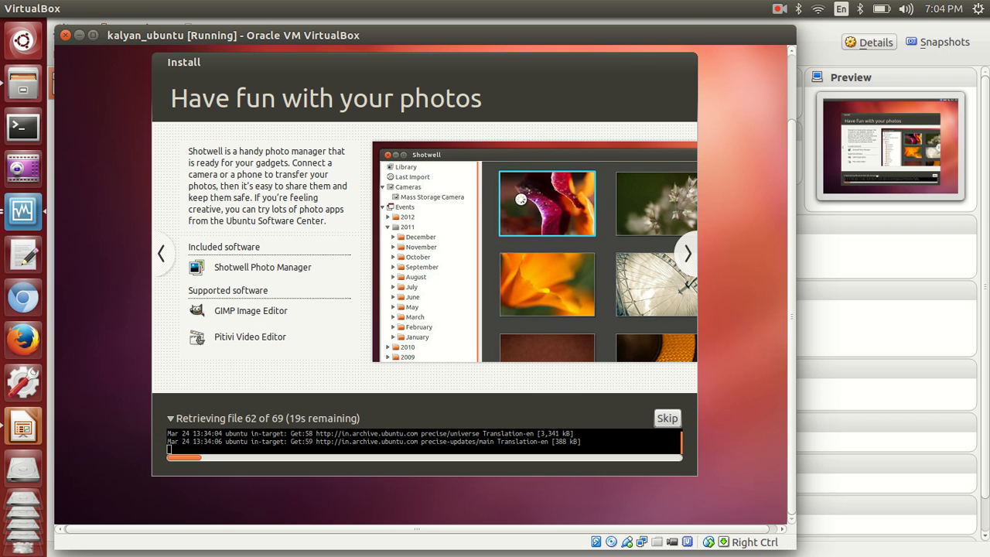
pyautogui.click(782, 9)
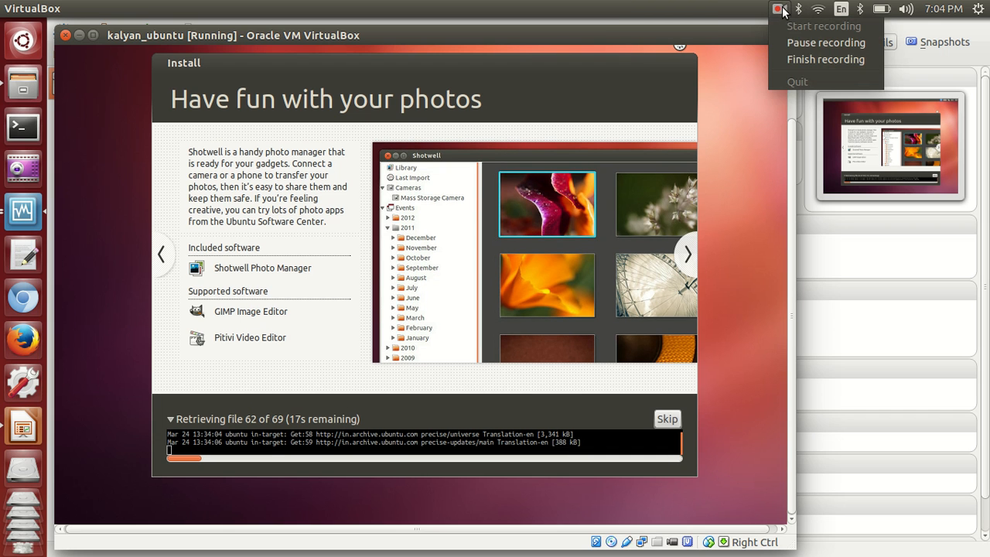
pyautogui.click(789, 42)
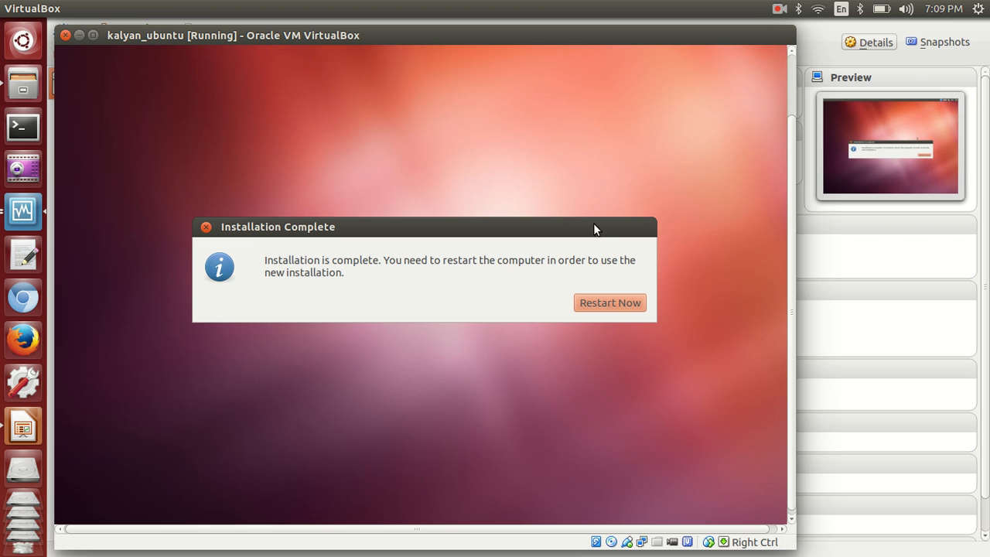
# Step: Choose Restart Now in the Installation Complete dialog to reboot the new Ubuntu install
pyautogui.click(609, 306)
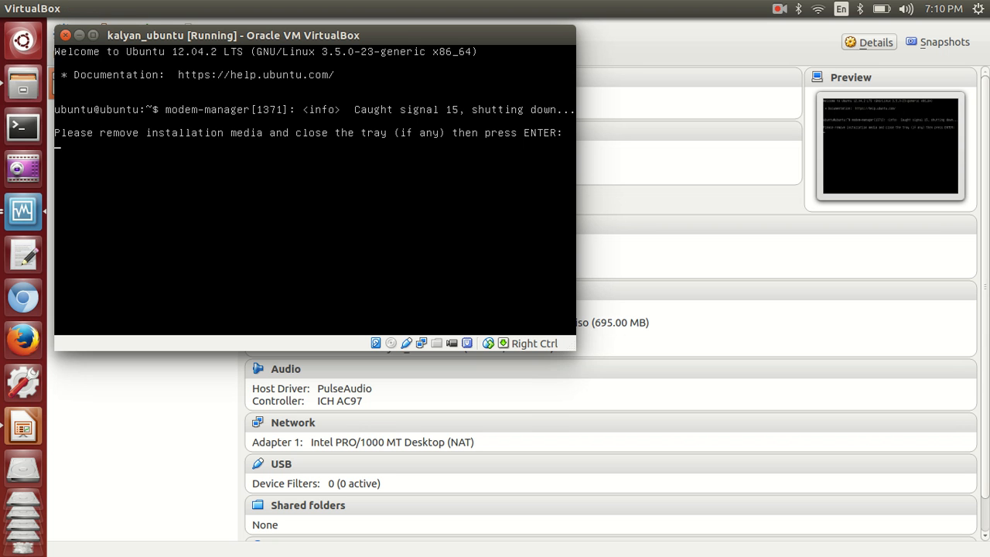
# Step: Continue past the remove-media prompt and log in with the new user's password
pyautogui.press('Return')
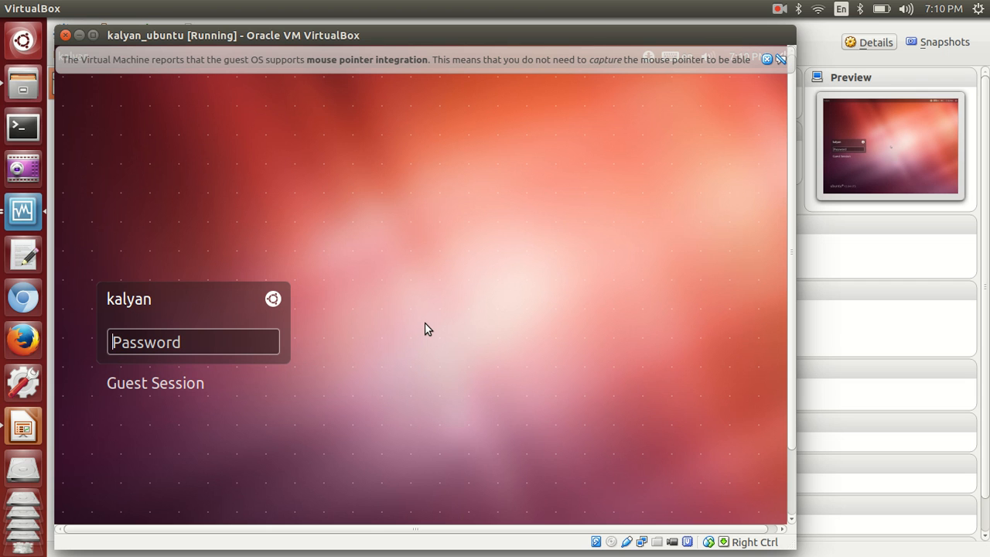
pyautogui.write('••••••')
pyautogui.press('Return')
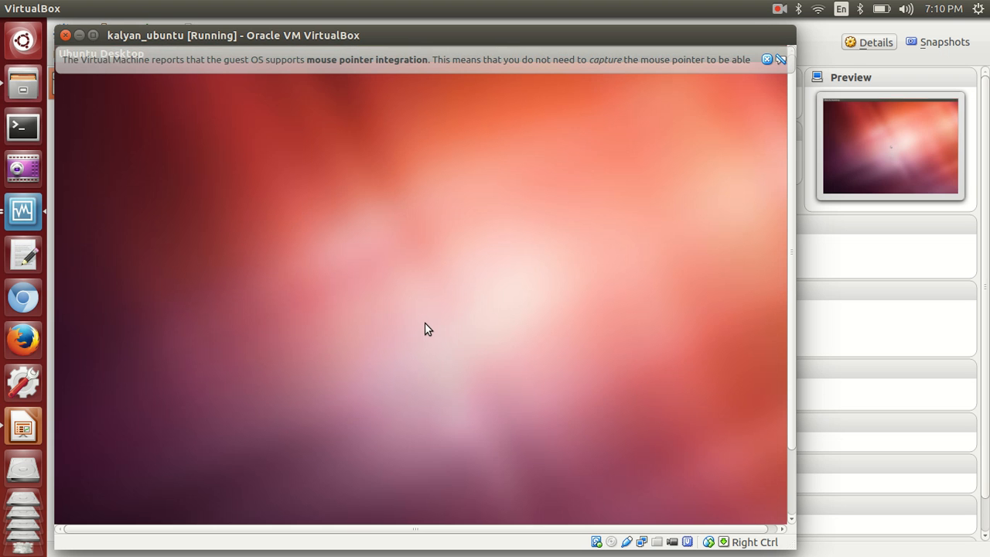
# Step: Dismiss the notice, maximize the VM window, and pin Terminal from a Dash 'terminal' search to the launcher
pyautogui.click(765, 60)
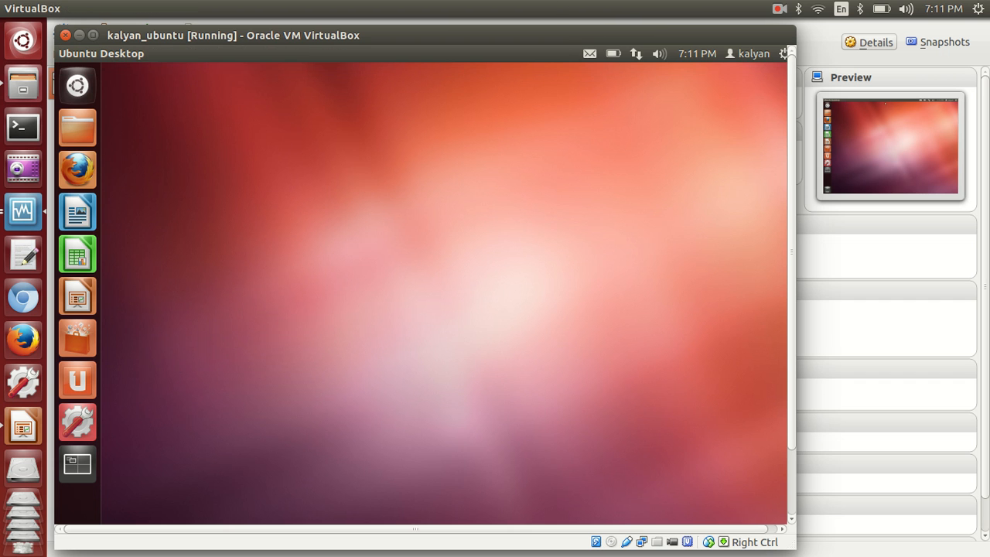
pyautogui.doubleClick(658, 34)
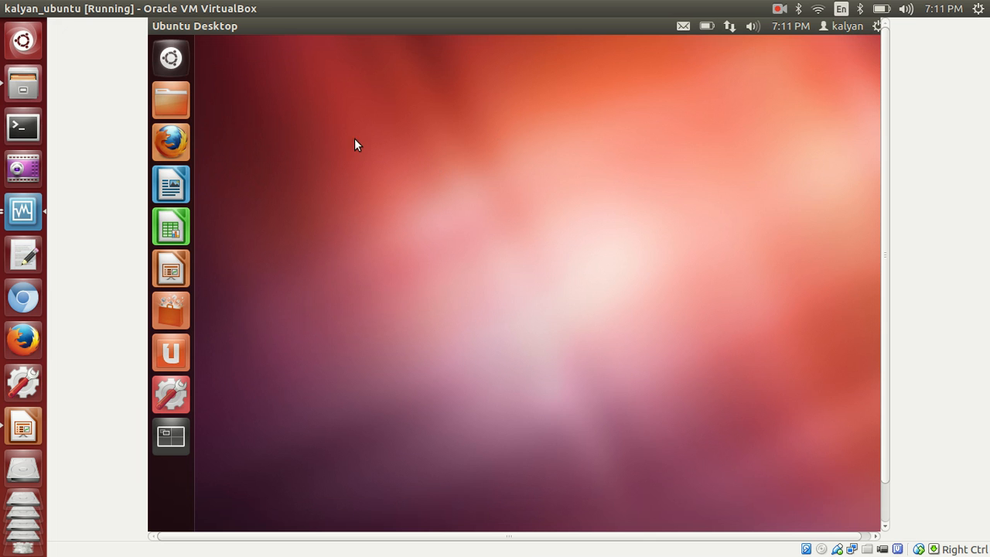
pyautogui.click(171, 58)
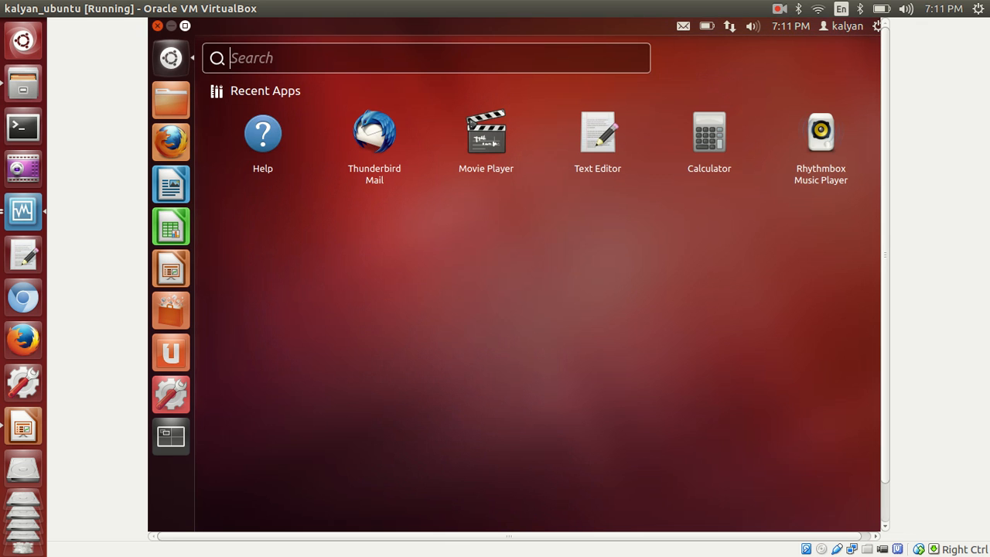
pyautogui.write('tr')
pyautogui.press('BackSpace')
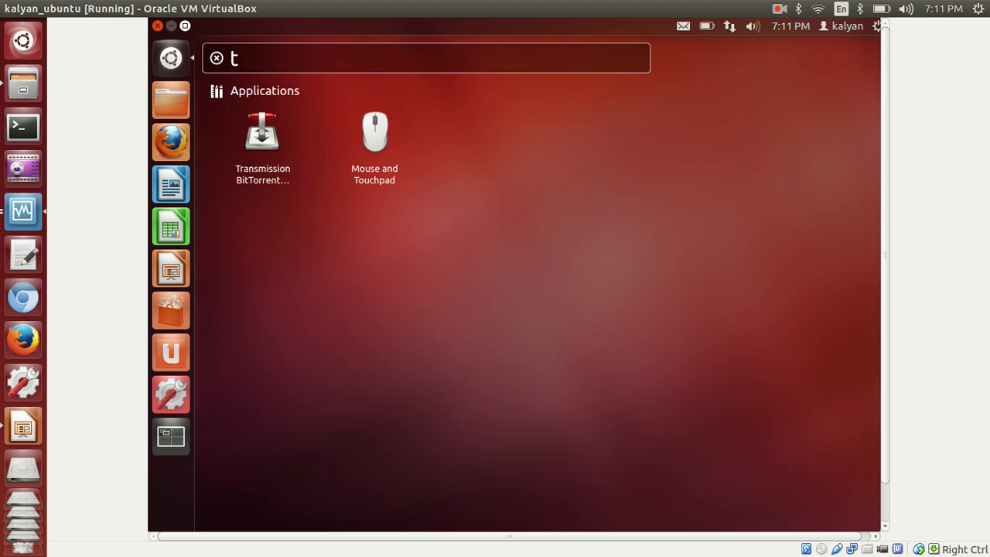
pyautogui.write('erminal')
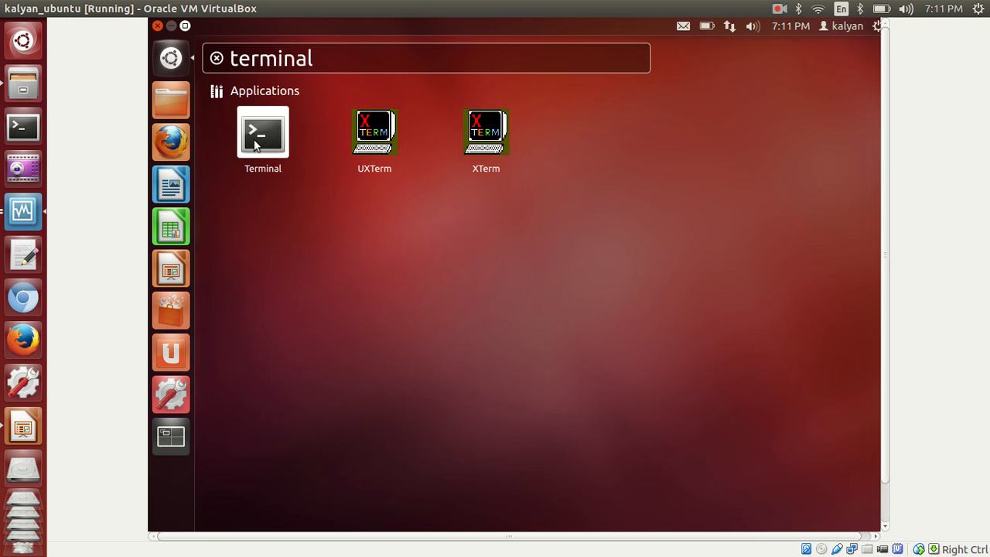
pyautogui.moveTo(263, 133); pyautogui.dragTo(176, 137)
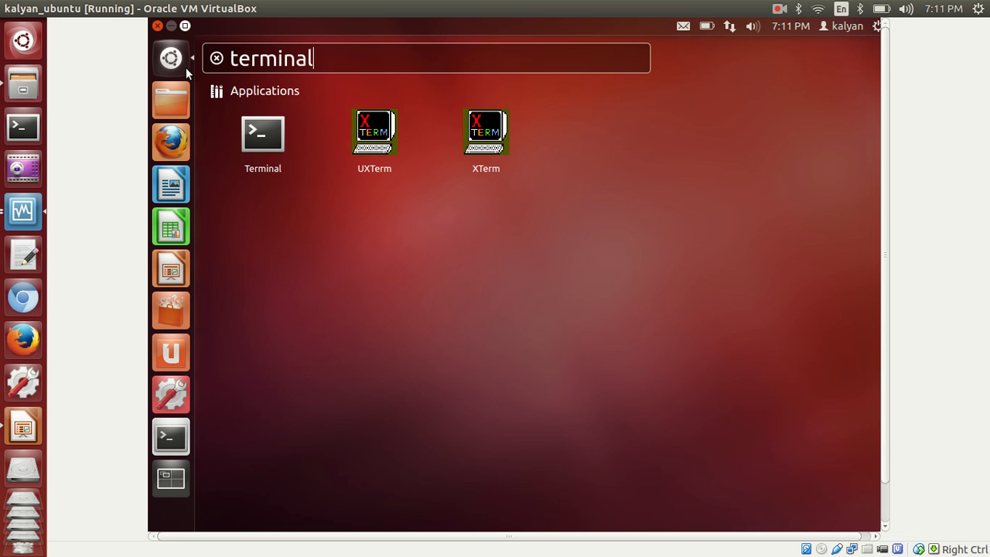
pyautogui.press('Escape')
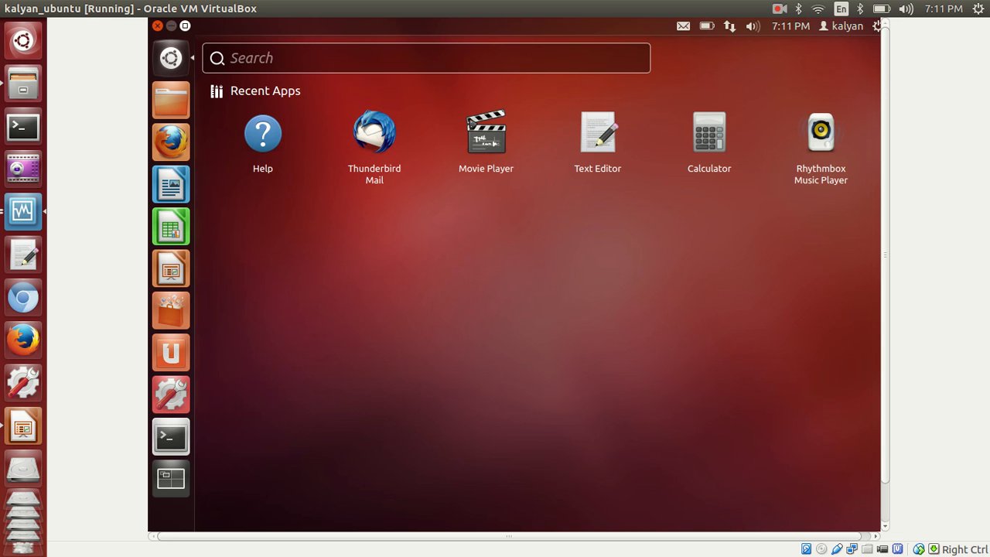
pyautogui.click(171, 57)
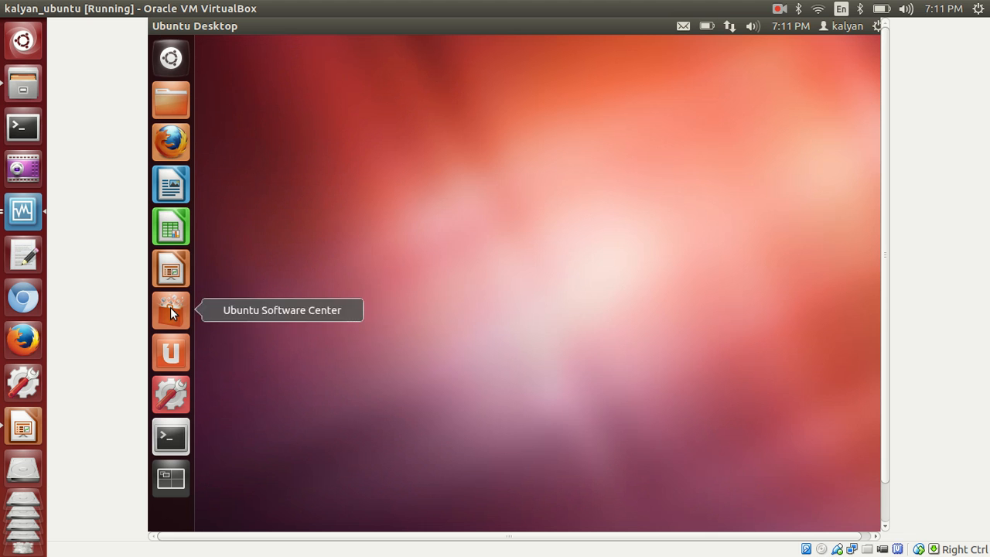
# Step: Quit Calc, unlock Writer and Calc from the launcher, and choose Don't Upgrade for Ubuntu 14.04.2
pyautogui.click(166, 441)
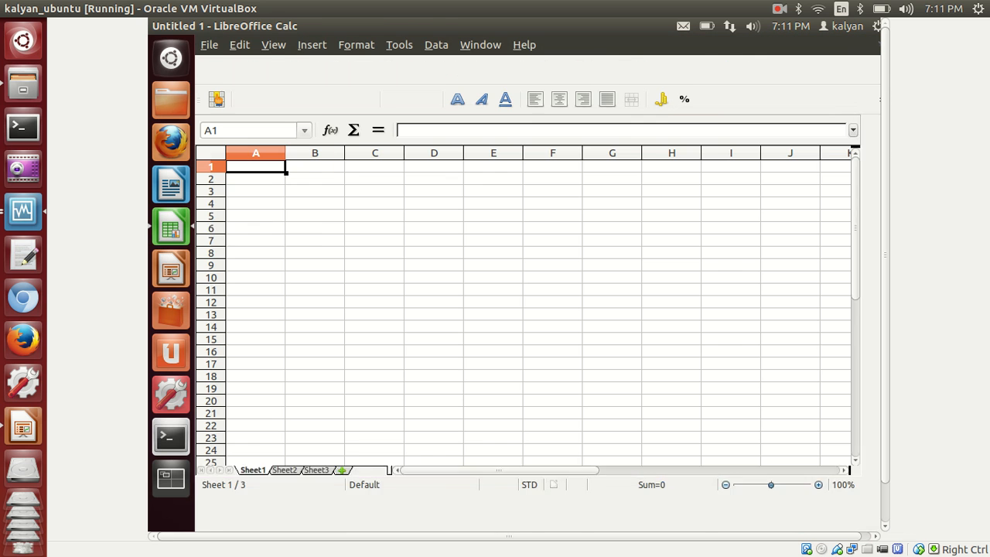
pyautogui.rightClick(178, 228)
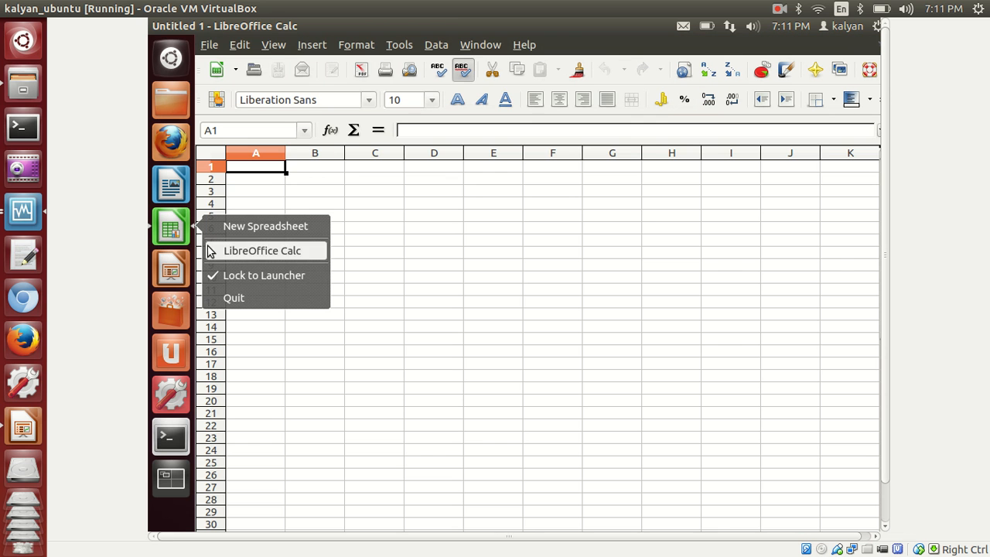
pyautogui.click(238, 297)
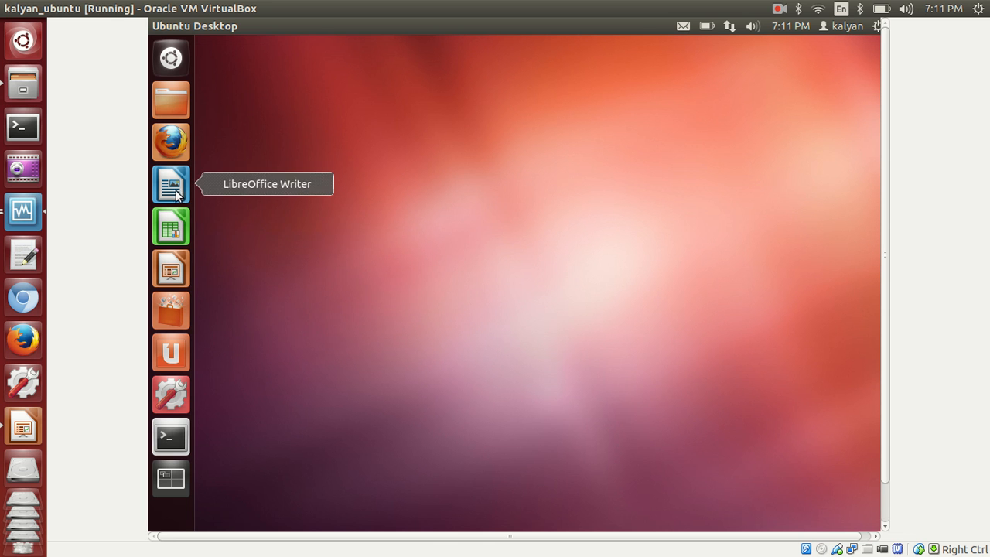
pyautogui.rightClick(180, 189)
pyautogui.click(219, 232)
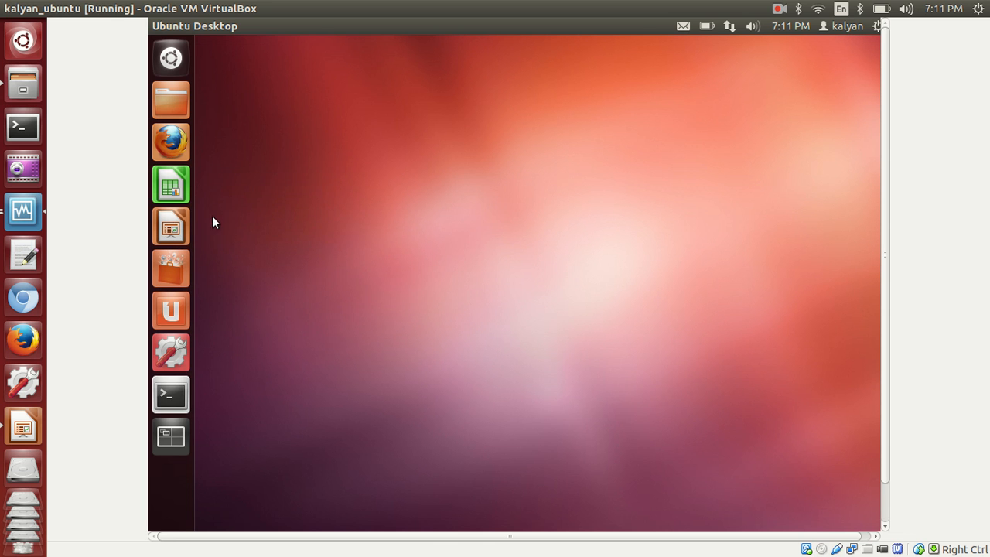
pyautogui.rightClick(173, 186)
pyautogui.click(255, 233)
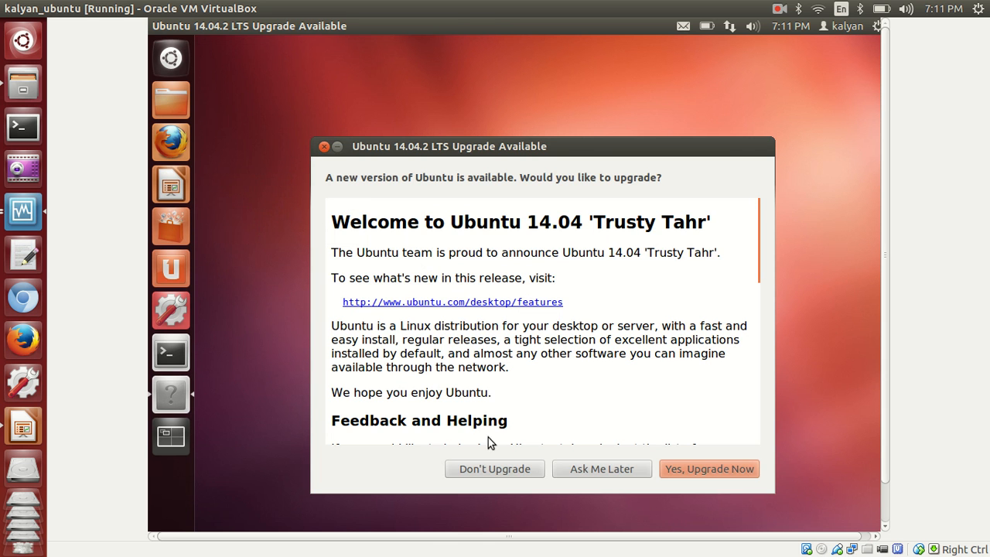
pyautogui.click(516, 469)
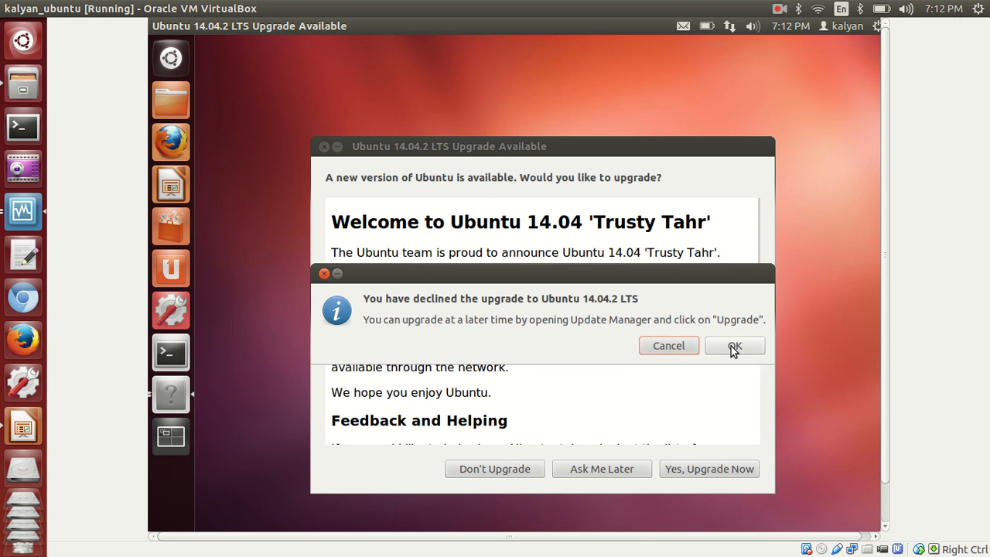
pyautogui.click(734, 346)
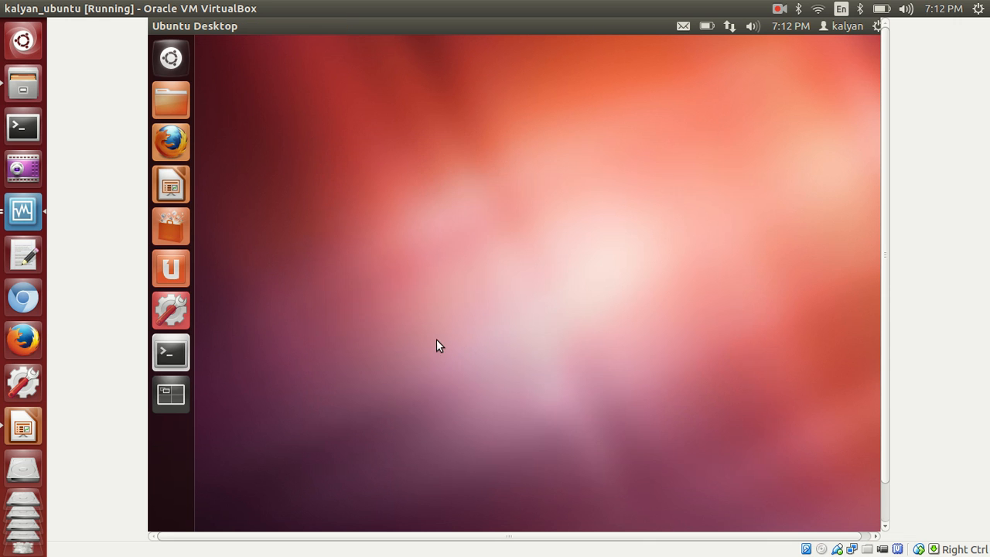
# Step: Open Terminal from the launcher and run ls to list the home folder
pyautogui.click(180, 355)
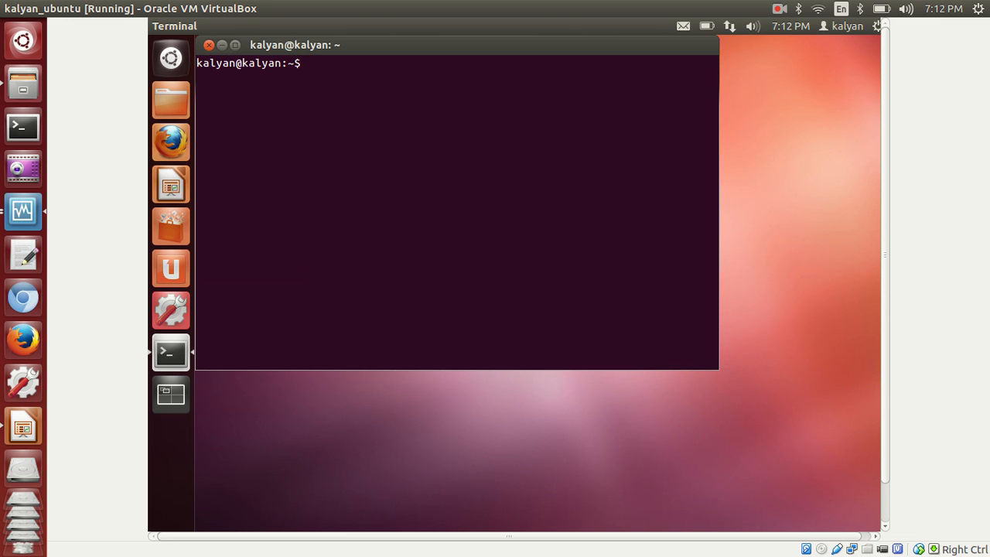
pyautogui.moveTo(235, 63); pyautogui.dragTo(196, 63)
pyautogui.click(281, 63)
pyautogui.moveTo(281, 63); pyautogui.dragTo(243, 64)
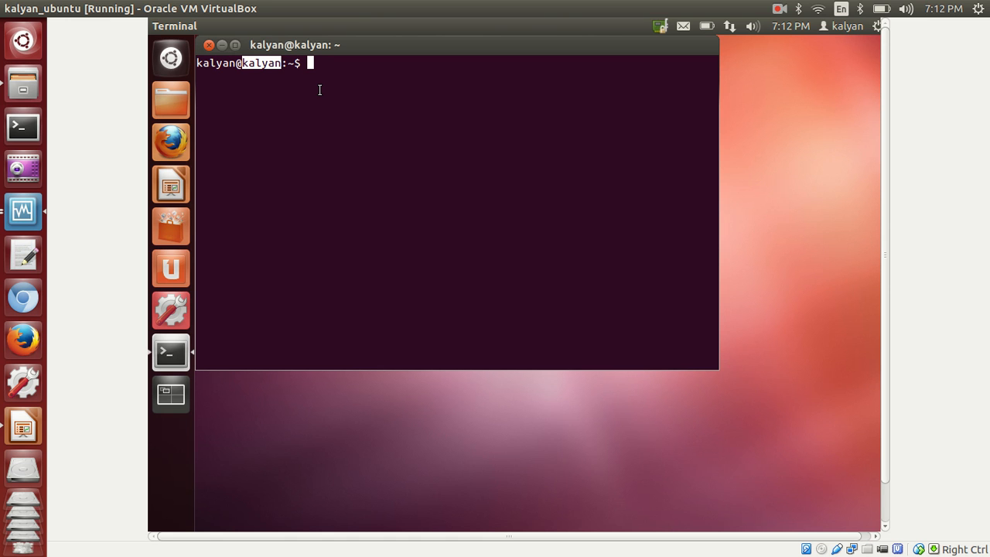
pyautogui.write('ls')
pyautogui.press('Return')
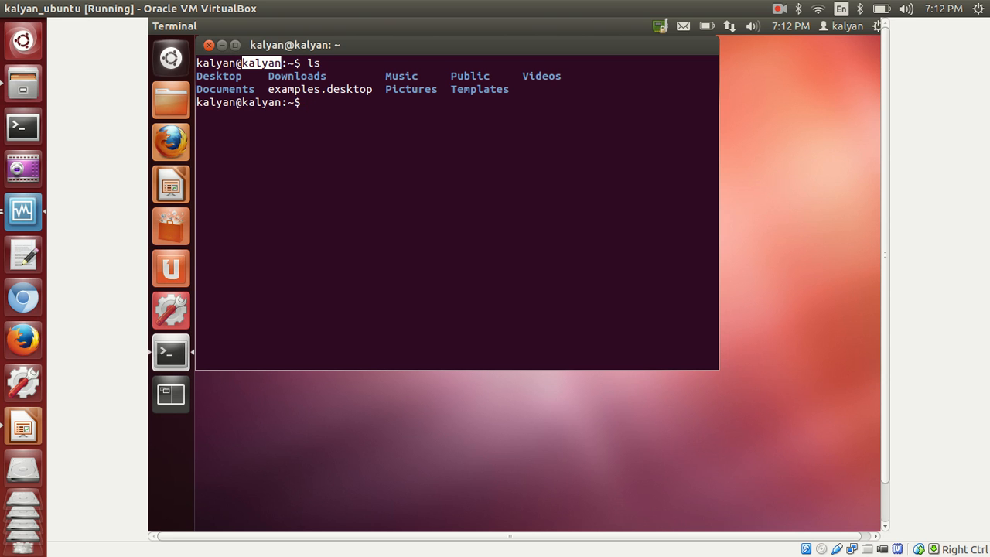
# Step: Run cat /etc/hosts and maximize the Terminal window
pyautogui.write('cat /')
pyautogui.click(318, 87)
pyautogui.write('et')
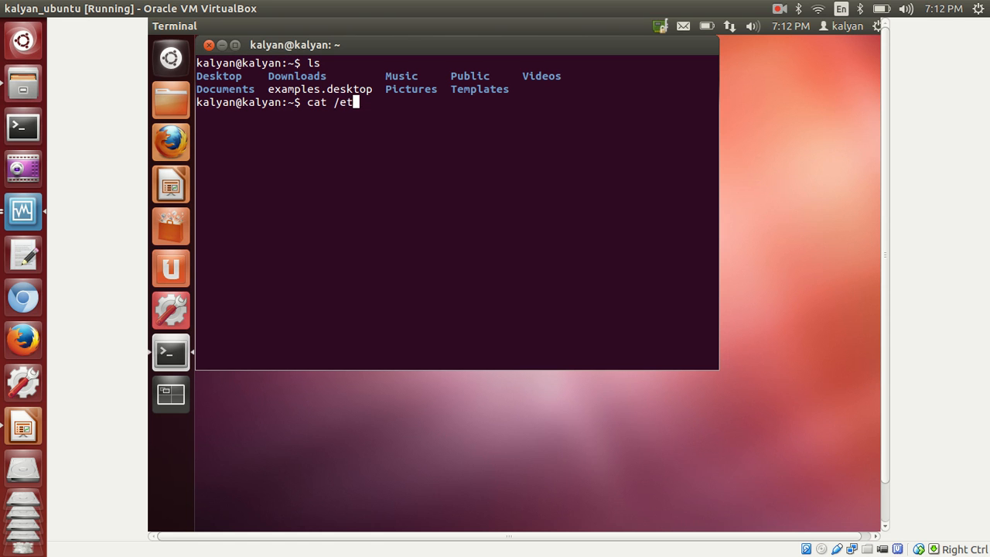
pyautogui.write('c/hosts')
pyautogui.press('Return')
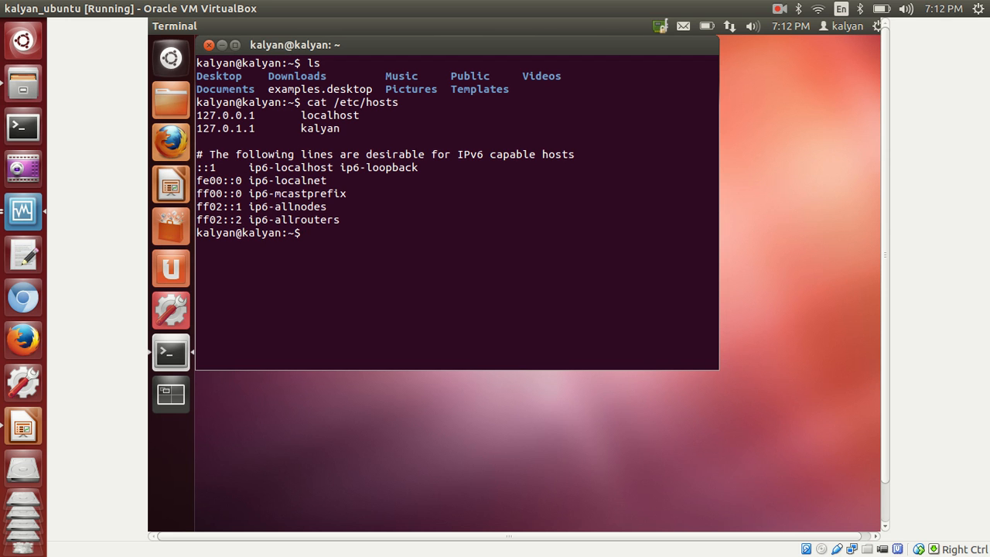
pyautogui.doubleClick(341, 104)
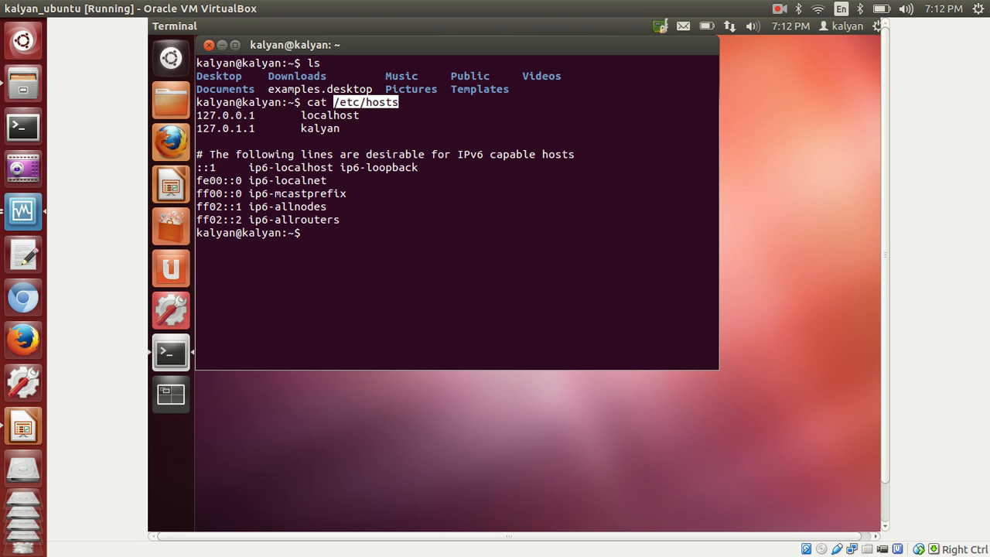
pyautogui.doubleClick(370, 50)
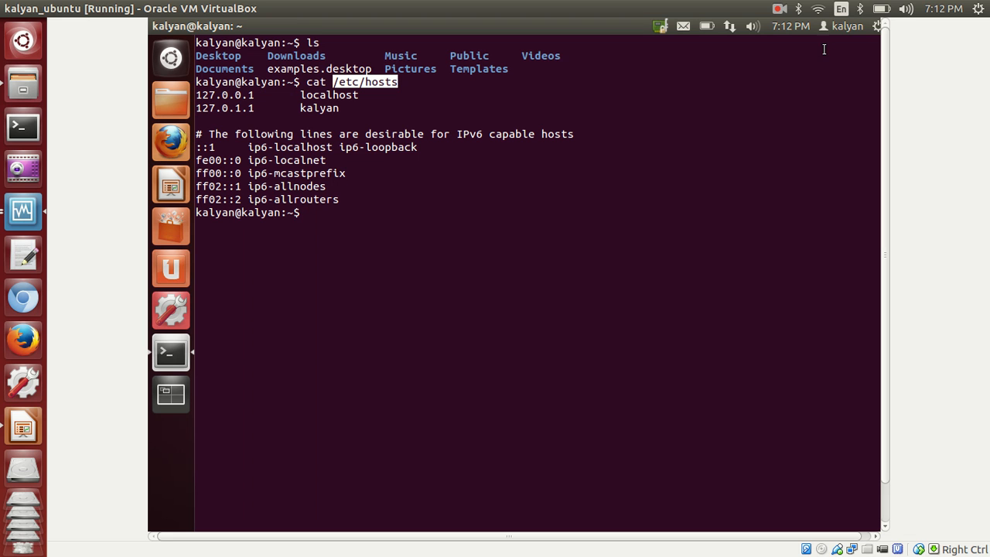
pyautogui.click(778, 11)
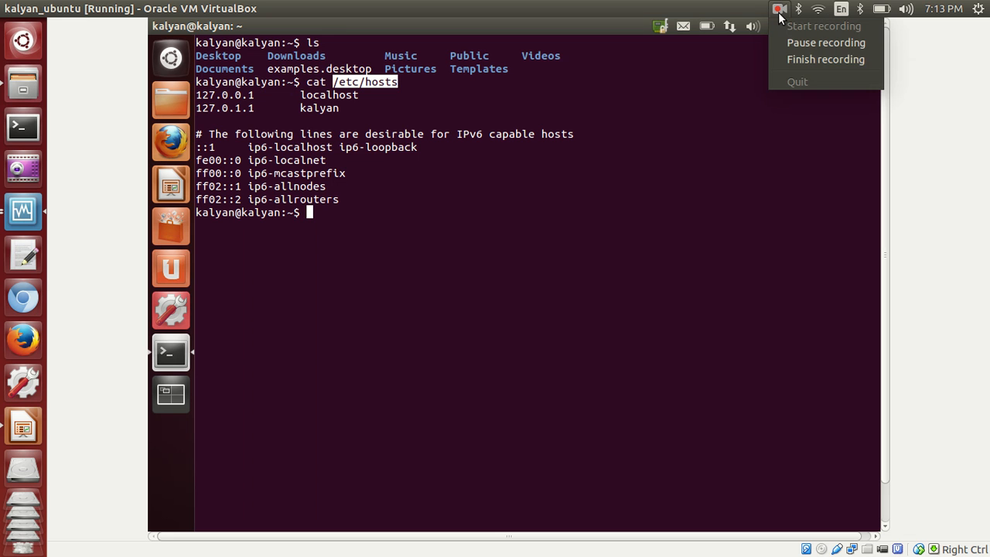